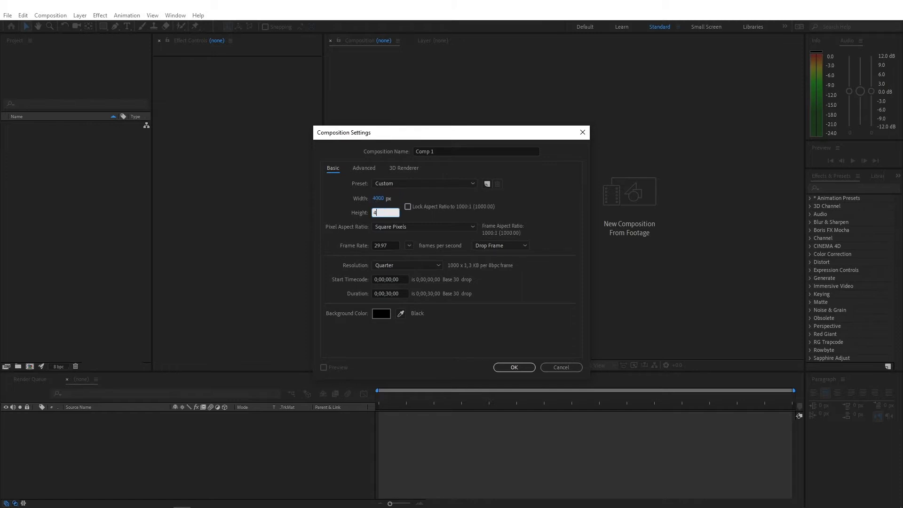
Step: Set the new composition's height to 4000 px and its frame rate to 30 frames per second, and create it
type("4000")
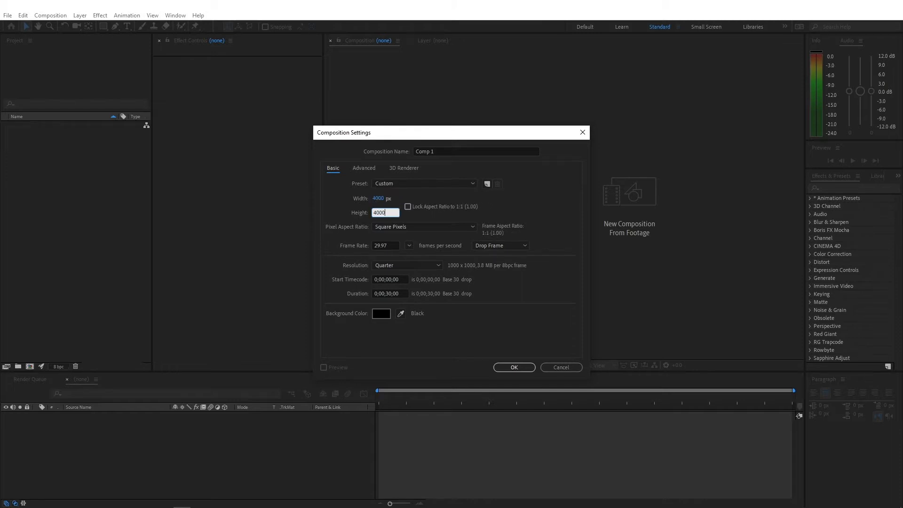
left_click(409, 245)
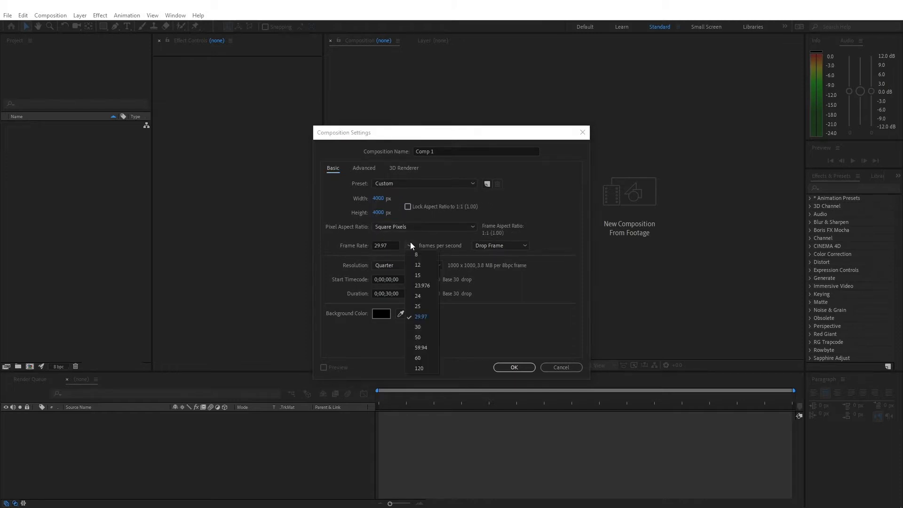
left_click(428, 322)
left_click(507, 365)
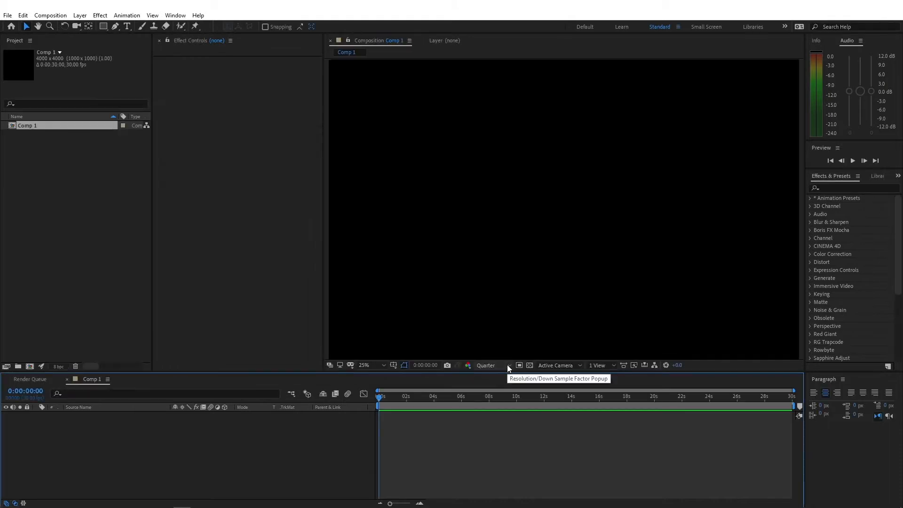
Step: Add a black solid layer of 4000 x 4000 px to the composition and apply the Fractal Noise effect to it
key("comma")
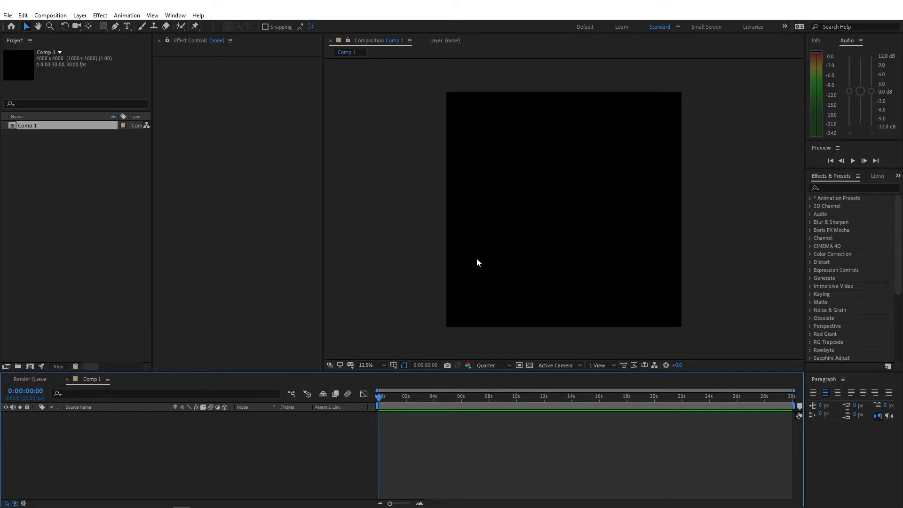
key("ctrl+y")
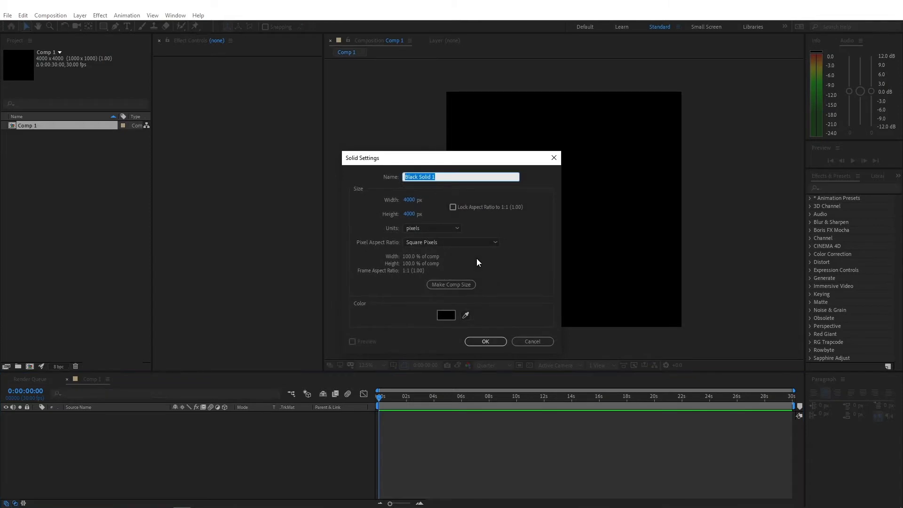
left_click(487, 341)
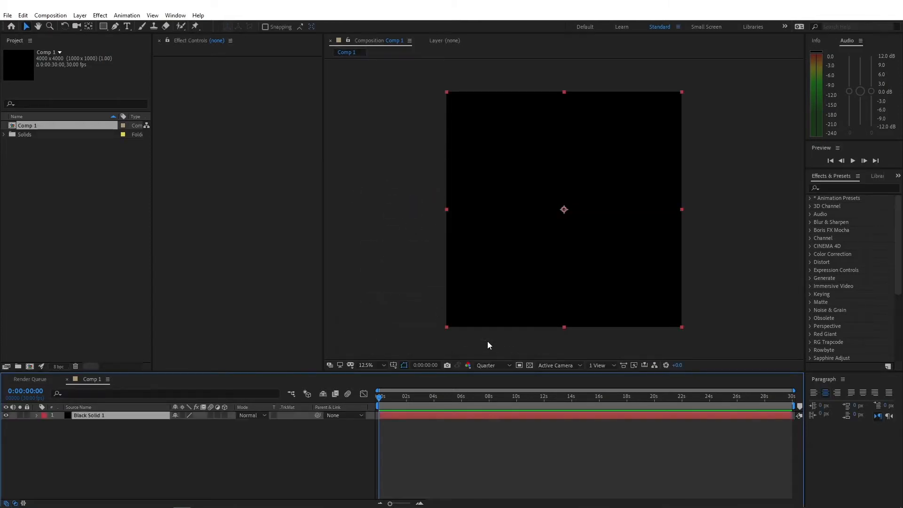
left_click(844, 187)
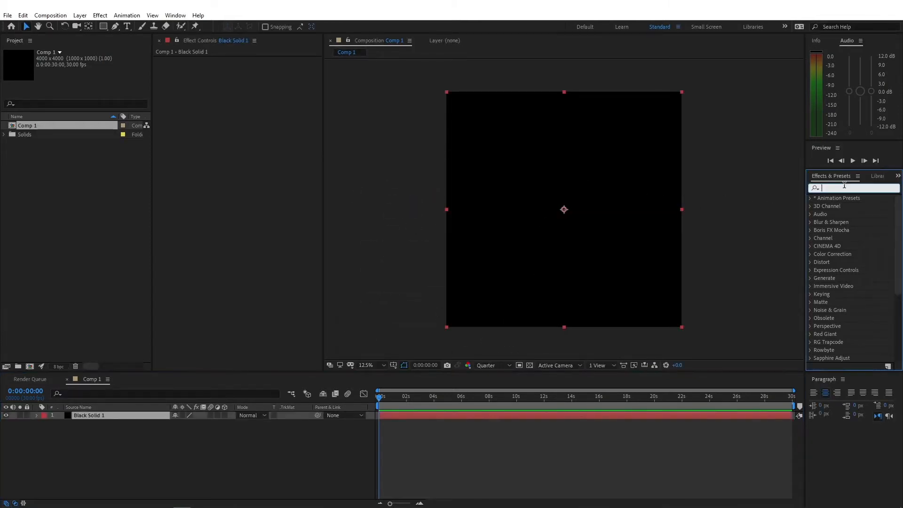
type("frac")
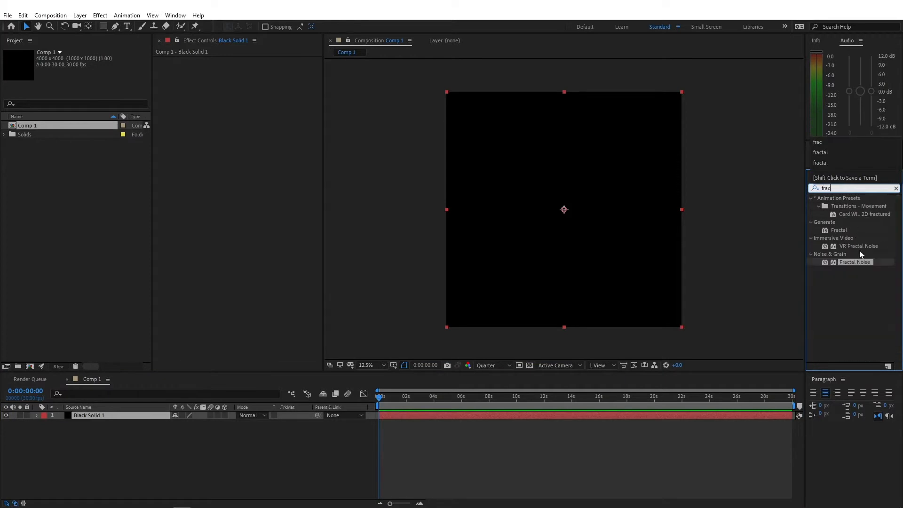
left_click(851, 262)
left_click_drag(851, 263, 584, 229)
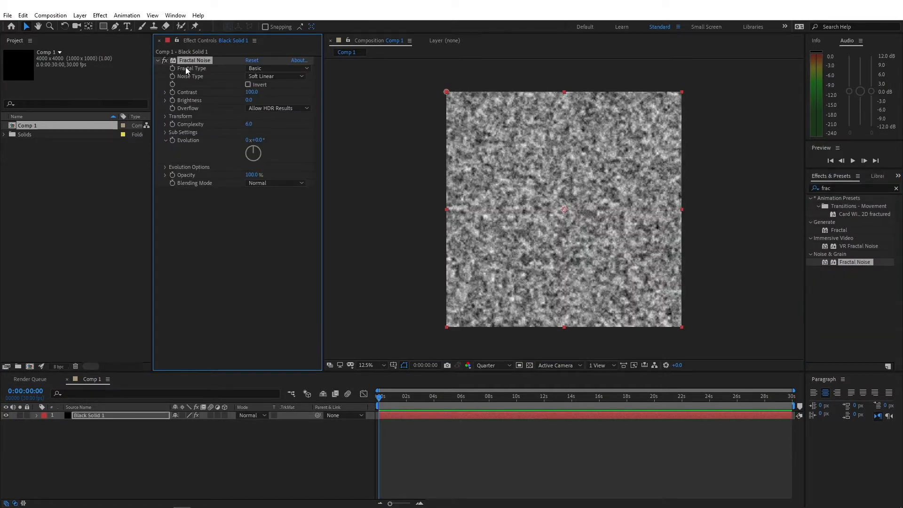
Step: Set the Fractal Noise's fractal type to Strings and its noise type to Spline
left_click(256, 69)
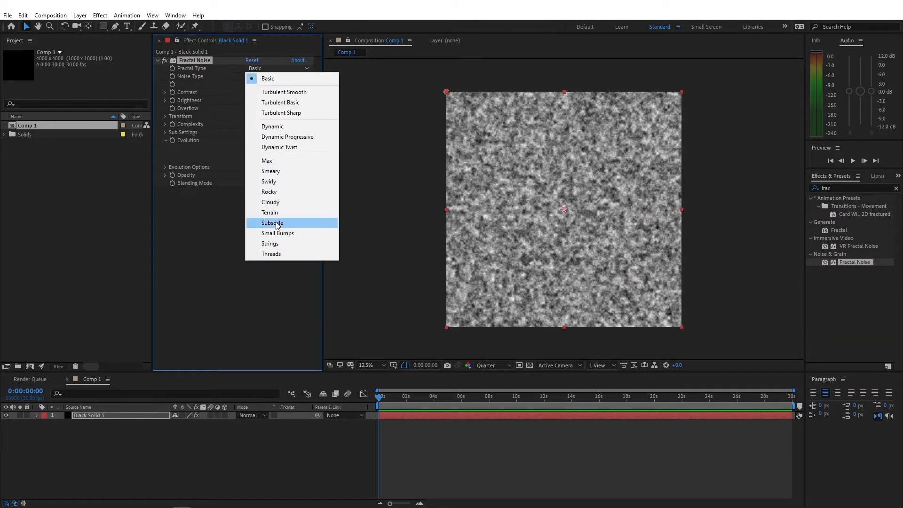
left_click(276, 245)
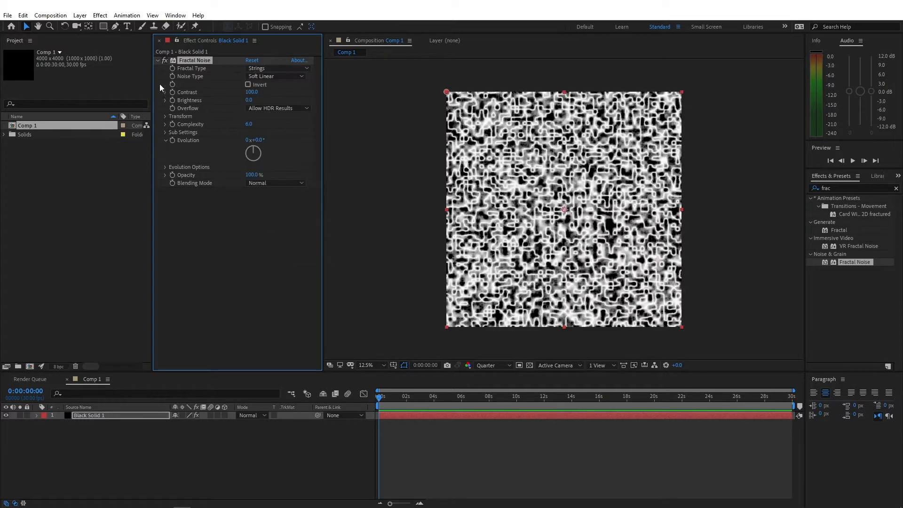
left_click(267, 77)
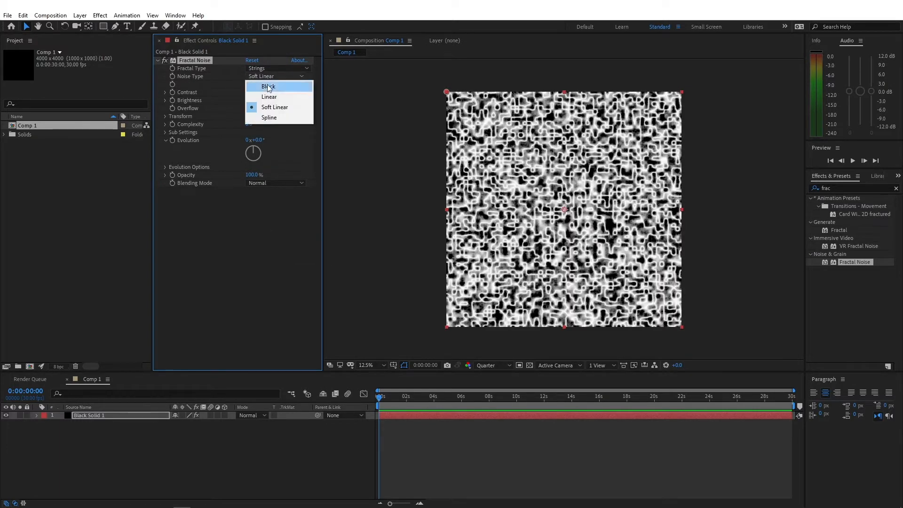
left_click(267, 117)
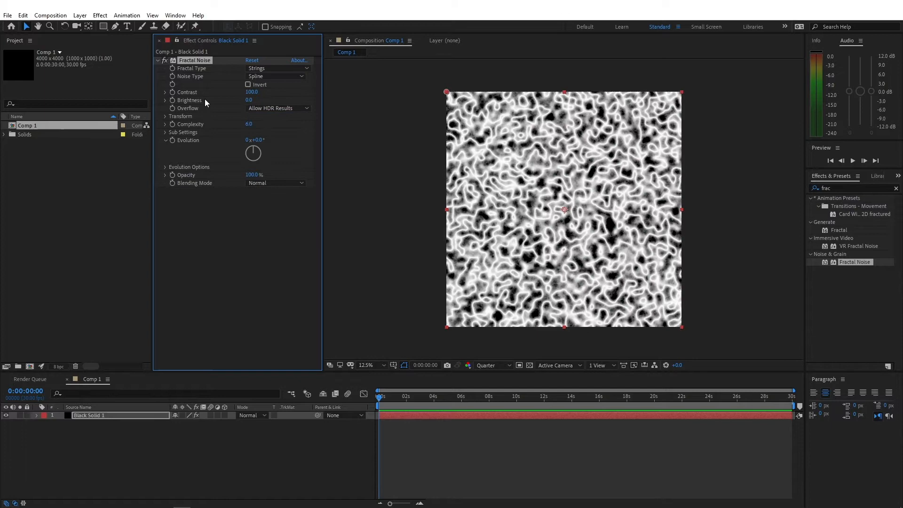
Step: Set the Fractal Noise's contrast to 600 and its brightness to -10
left_click(253, 92)
type("600")
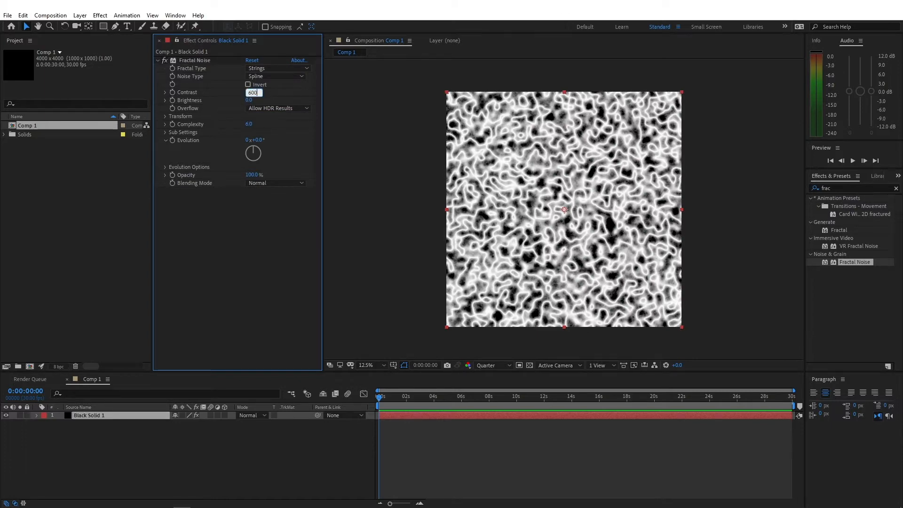
key("Return")
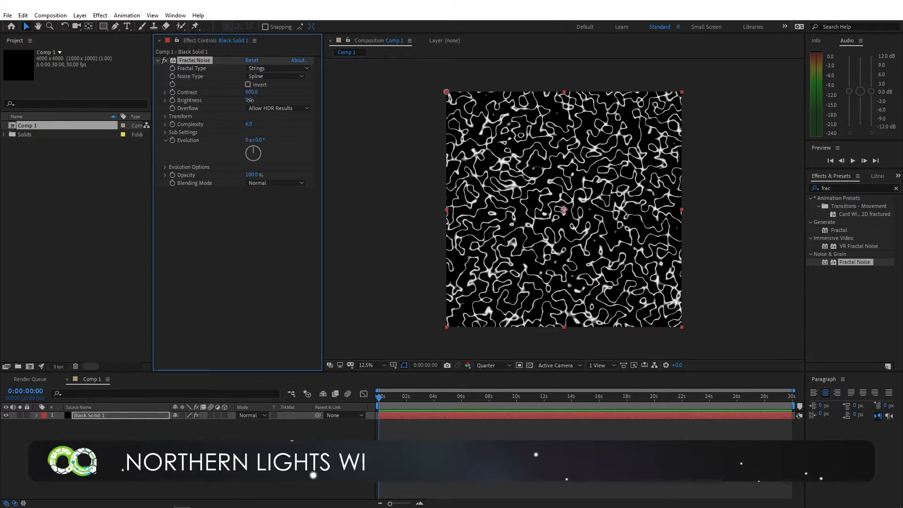
left_click_drag(249, 100, 247, 102)
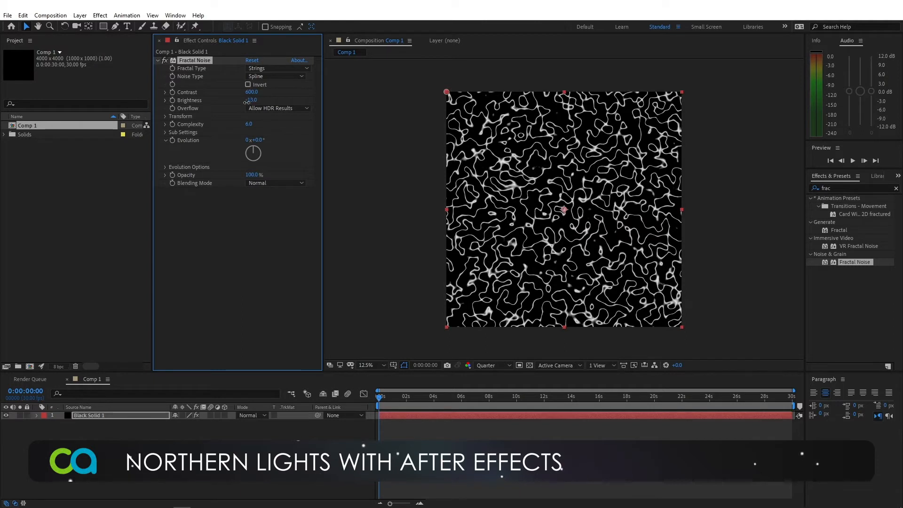
left_click(247, 100)
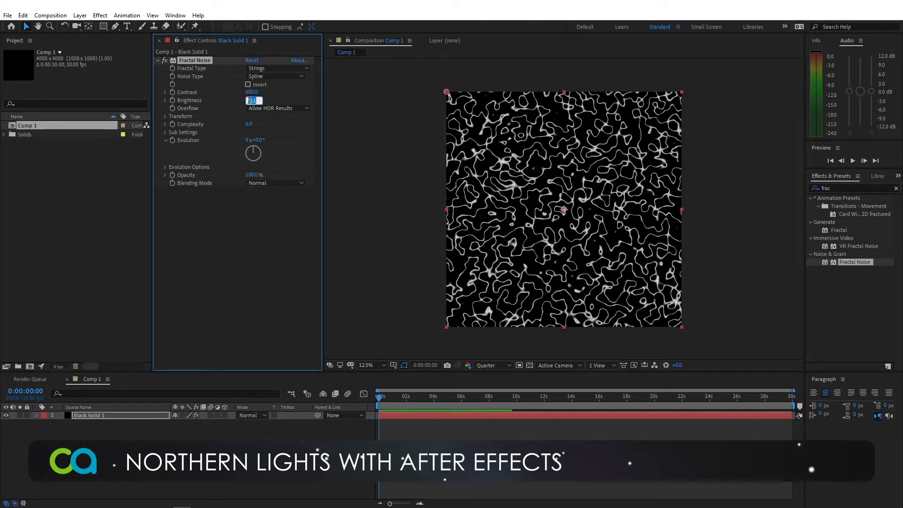
type("-10")
key("Return")
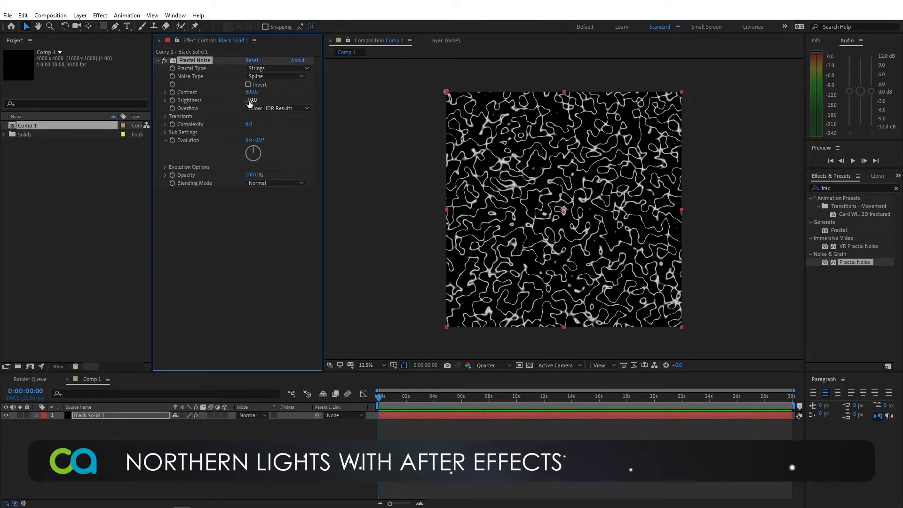
Step: Turn off uniform scaling in the noise's transform settings and set the scale width to 150 and scale height to 1300
left_click(165, 116)
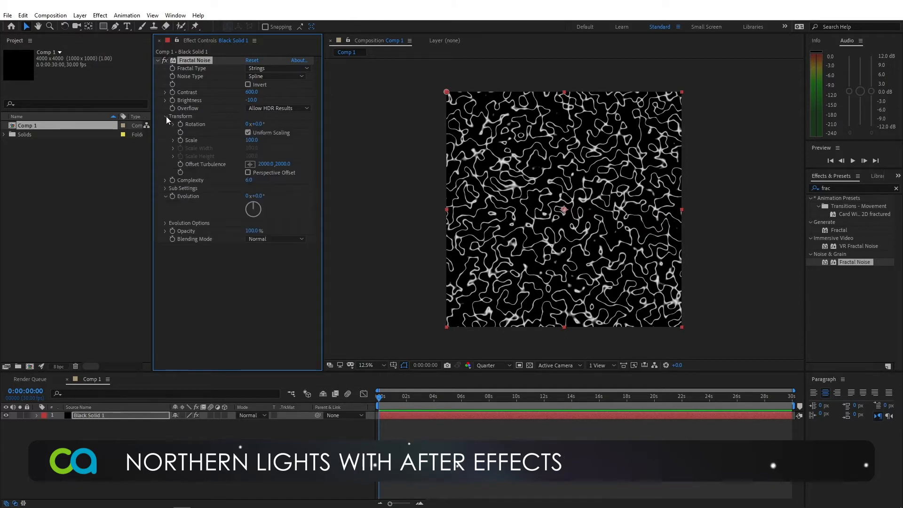
left_click(248, 133)
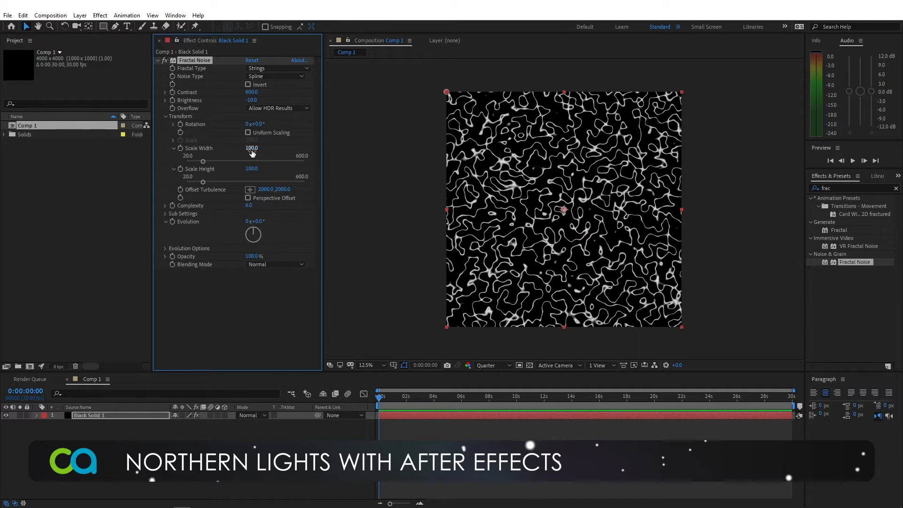
left_click(252, 148)
type("150")
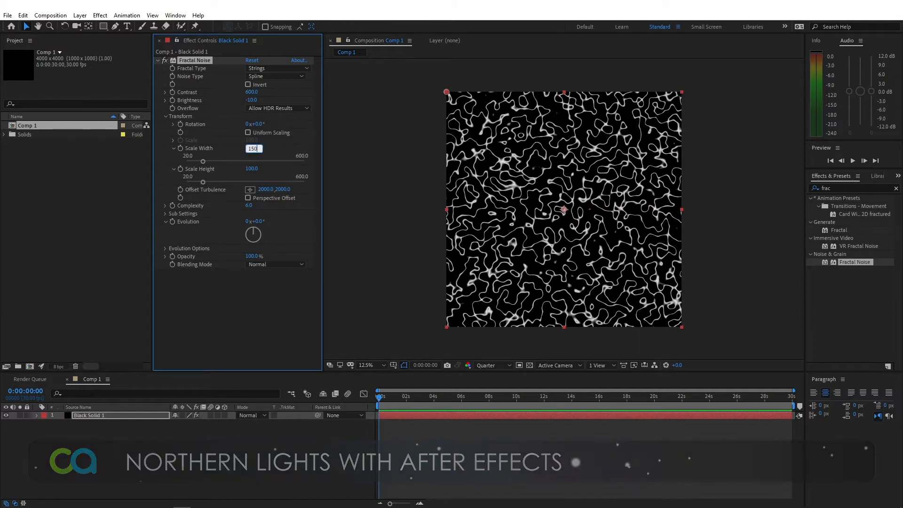
key("Return")
left_click(252, 168)
type("1")
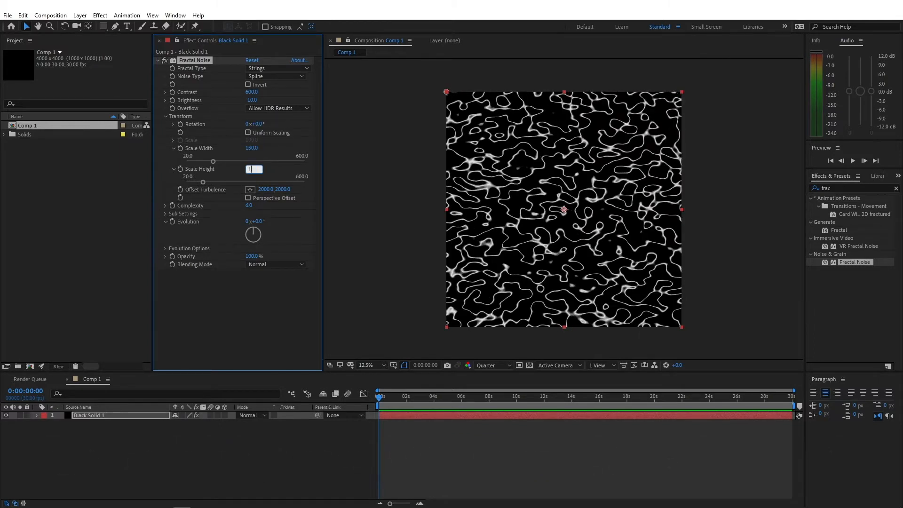
type("300")
key("Return")
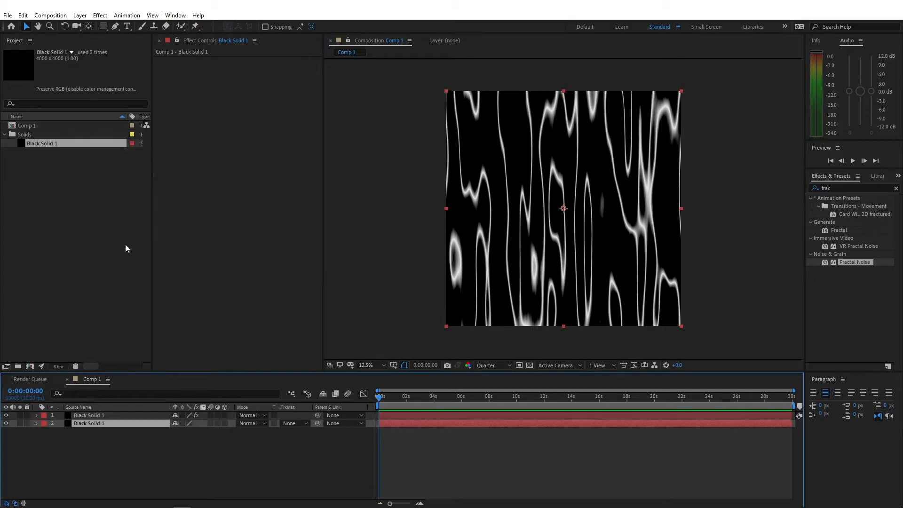
Step: Undo the last layer addition and add Black Solid 1 again beneath the noise layer, hiding the upper layer
key("ctrl+z")
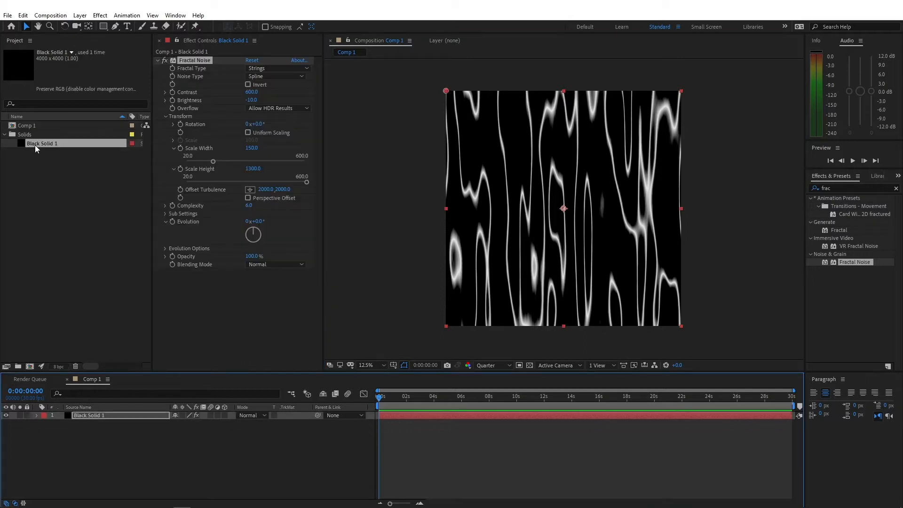
left_click_drag(39, 142, 84, 439)
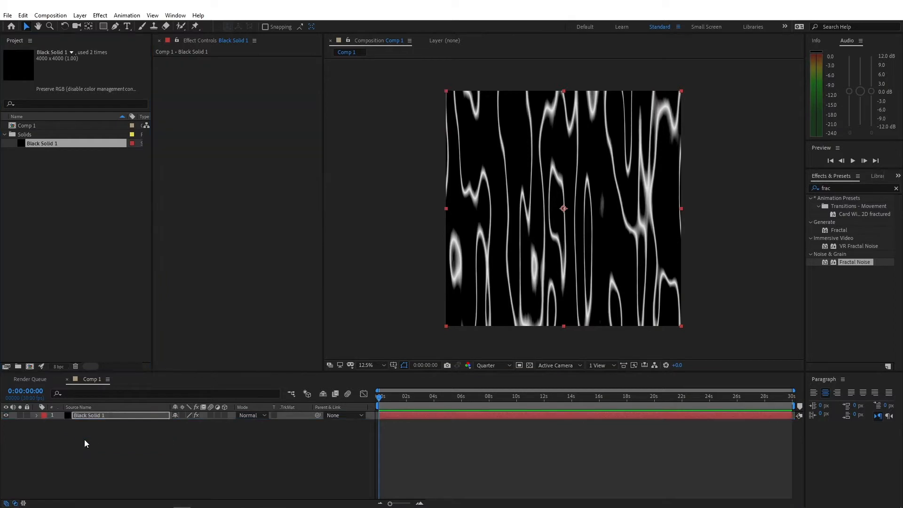
left_click(92, 414)
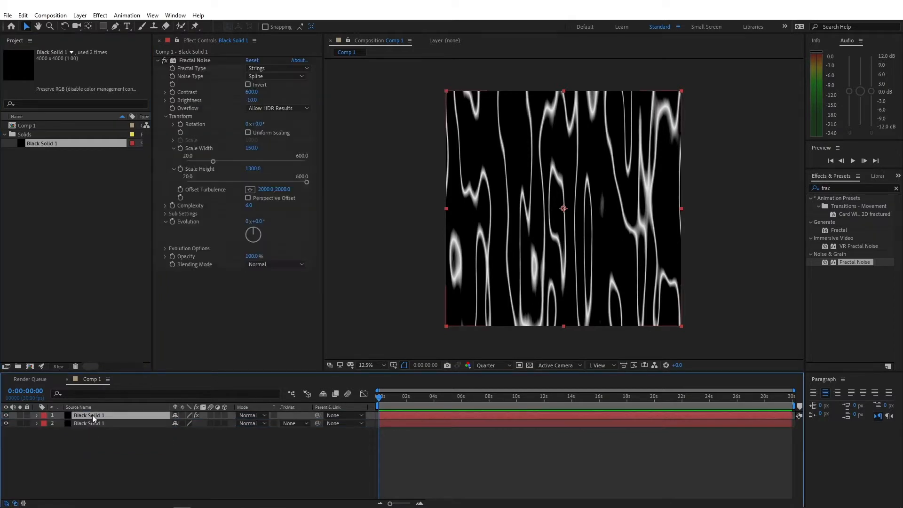
left_click(6, 416)
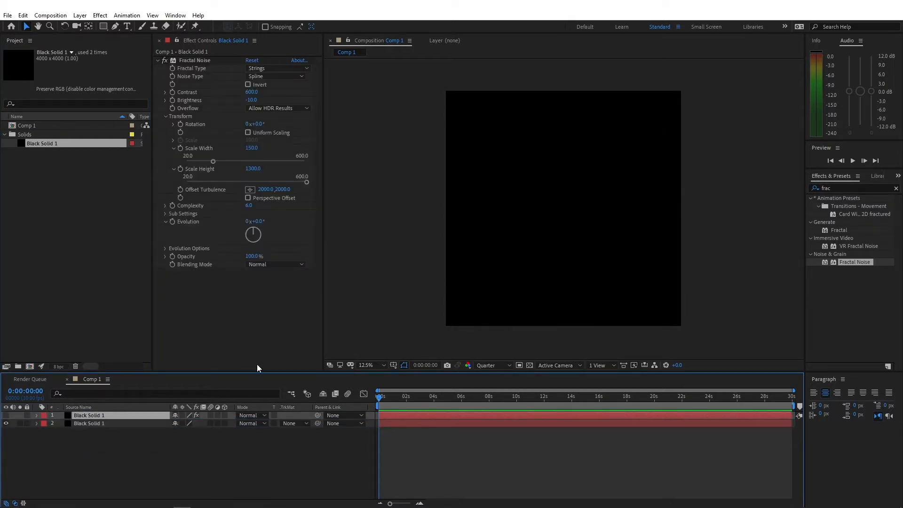
Step: Apply Fractal Noise to the lower black solid with contrast 150 and brightness -10
left_click(86, 423)
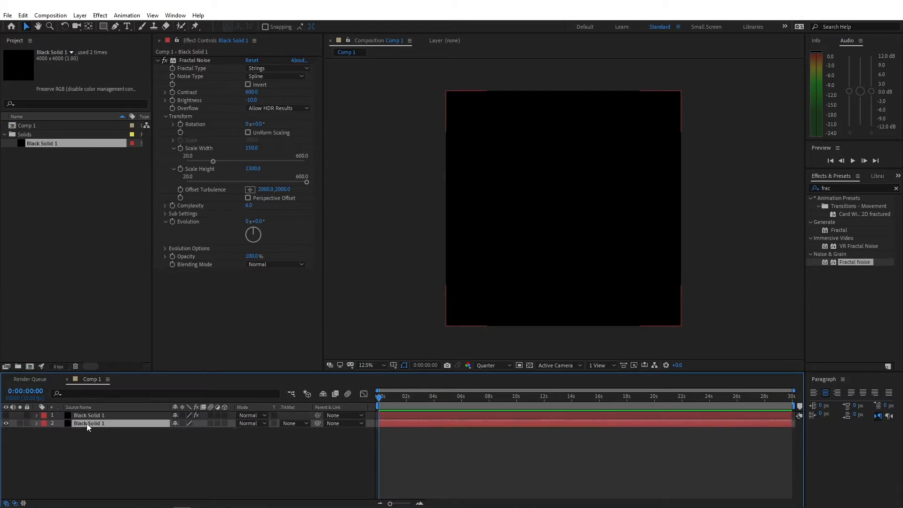
double_click(848, 262)
left_click(251, 91)
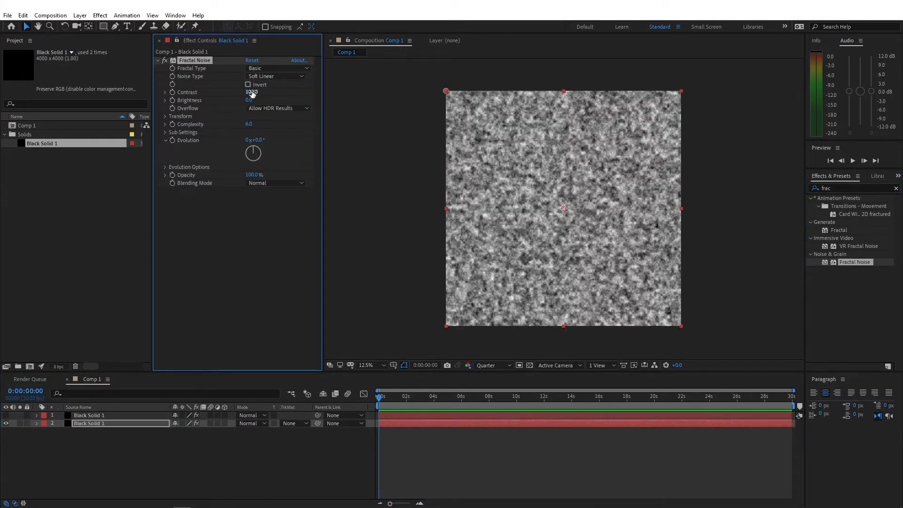
type("150")
key("Return")
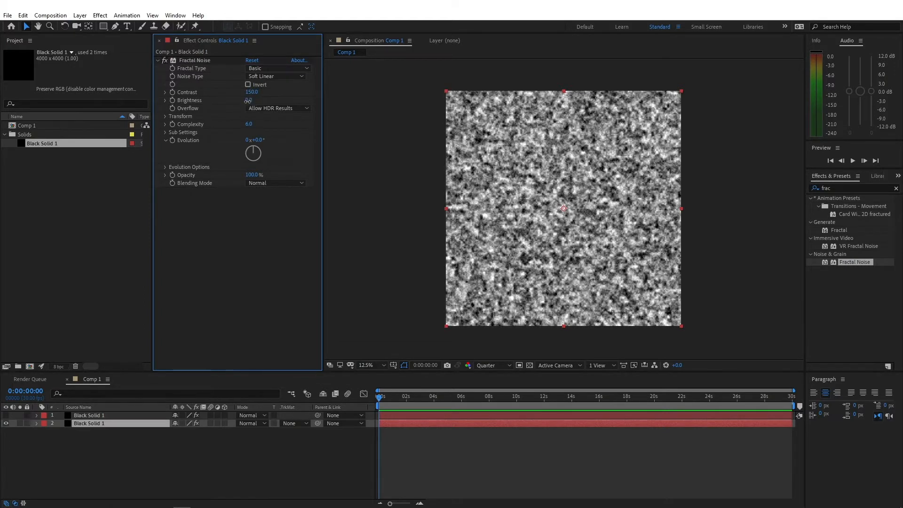
left_click(248, 101)
type("-")
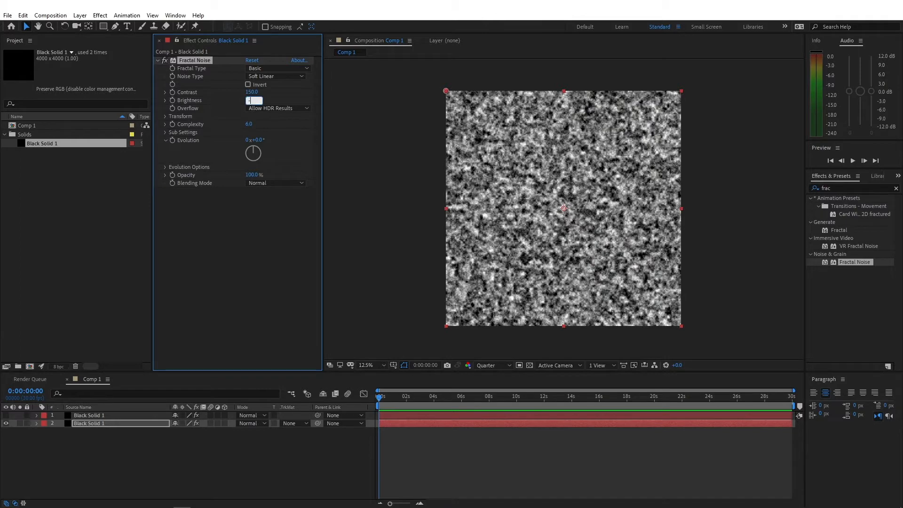
type("10")
key("Return")
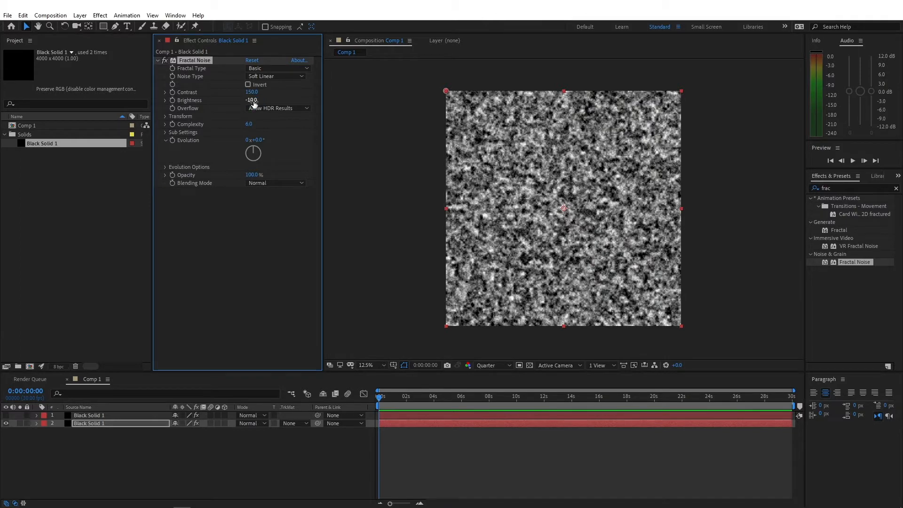
Step: Set the lower layer's noise scale to 1000 and reduce its complexity to 1.1
left_click(165, 117)
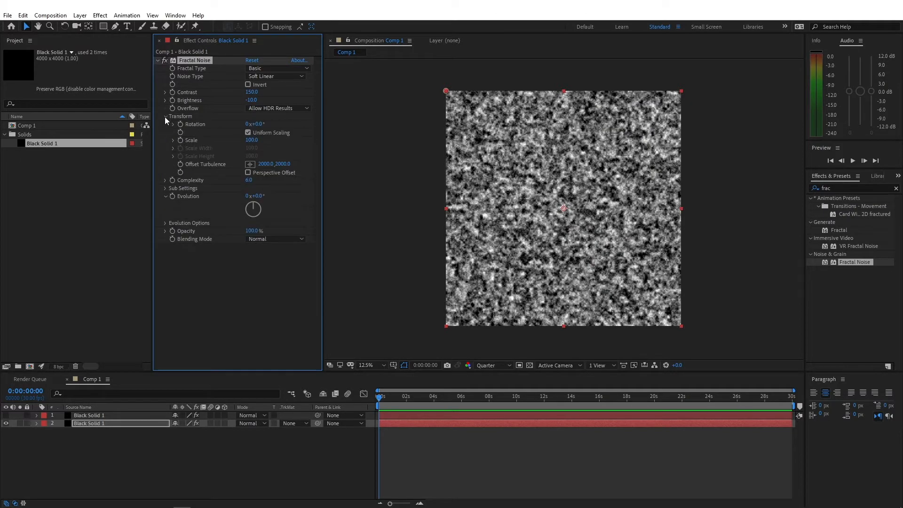
left_click(252, 140)
type("1000")
key("Return")
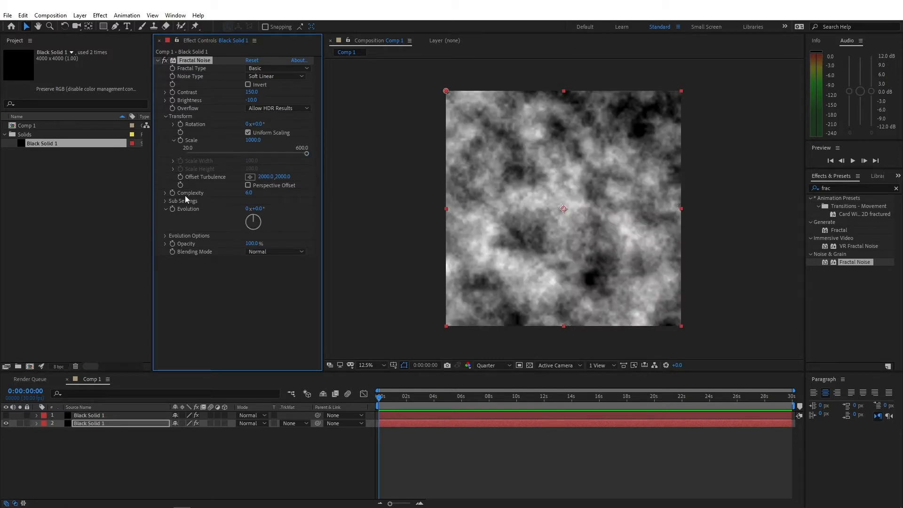
left_click_drag(250, 196, 36, 197)
left_click(224, 196)
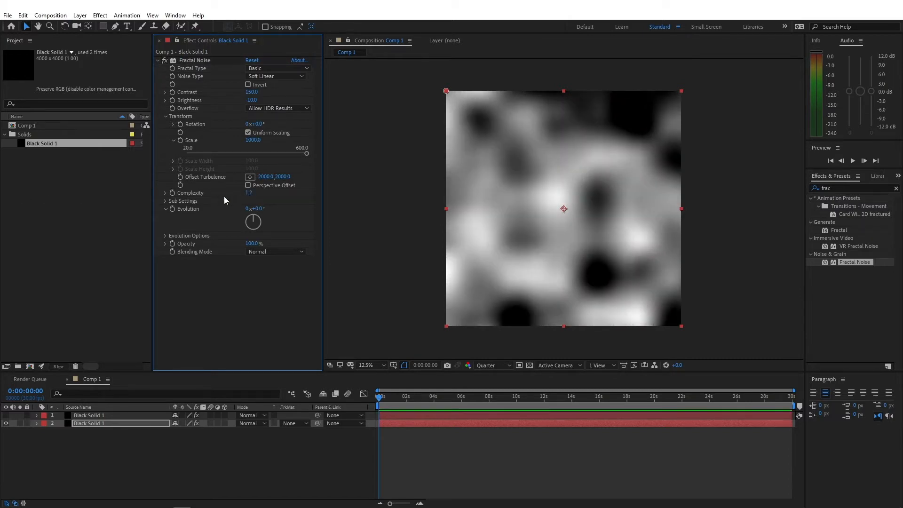
Step: Set the lower layer's Fractal Noise complexity to 1.0 and its evolution random seed to 50
left_click_drag(248, 195, 198, 196)
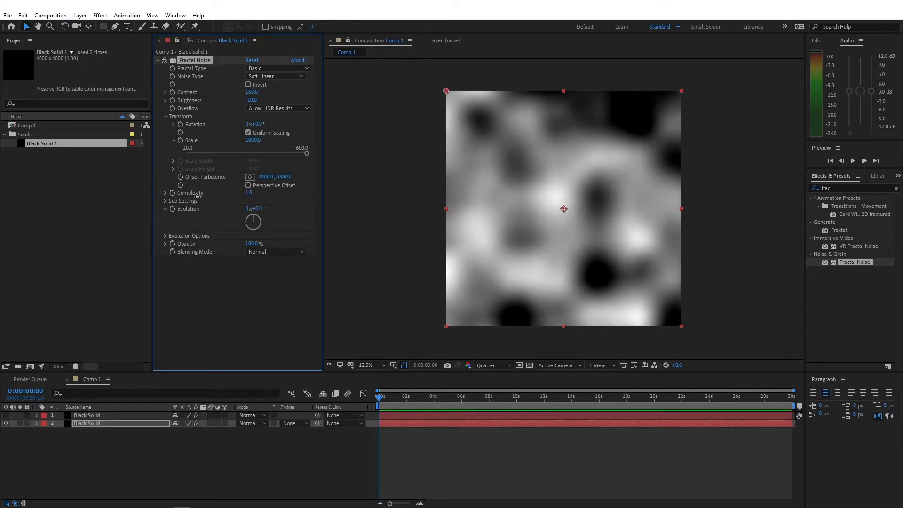
left_click(164, 235)
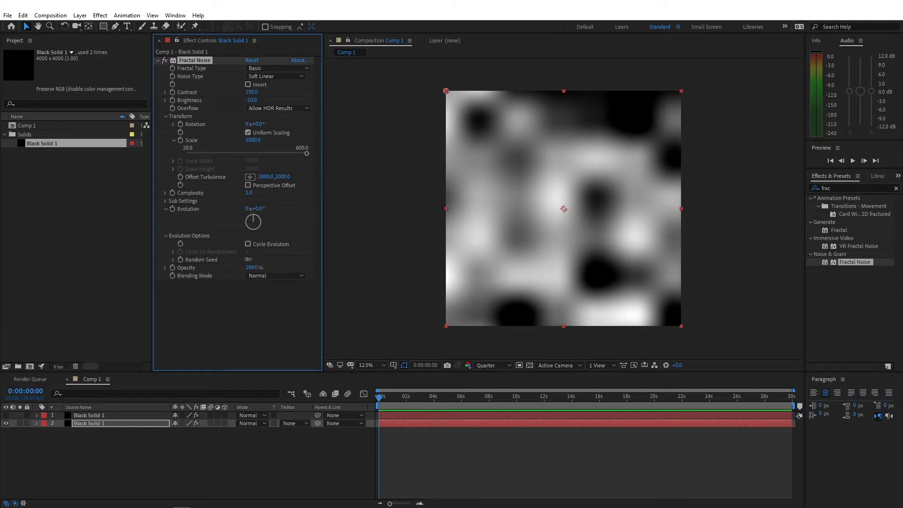
left_click_drag(248, 259, 250, 259)
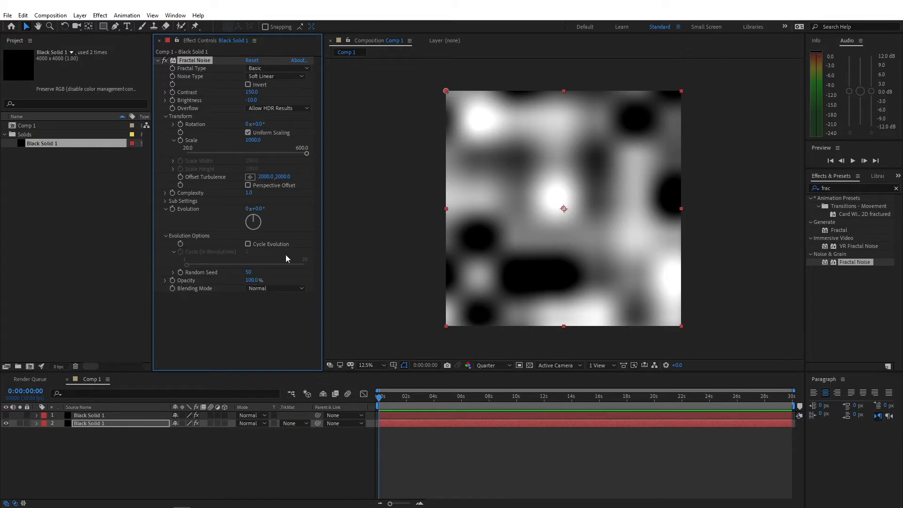
Step: Apply the Colorama effect to the lower noise layer and set its output cycle to the RGB preset palette
left_click(805, 188)
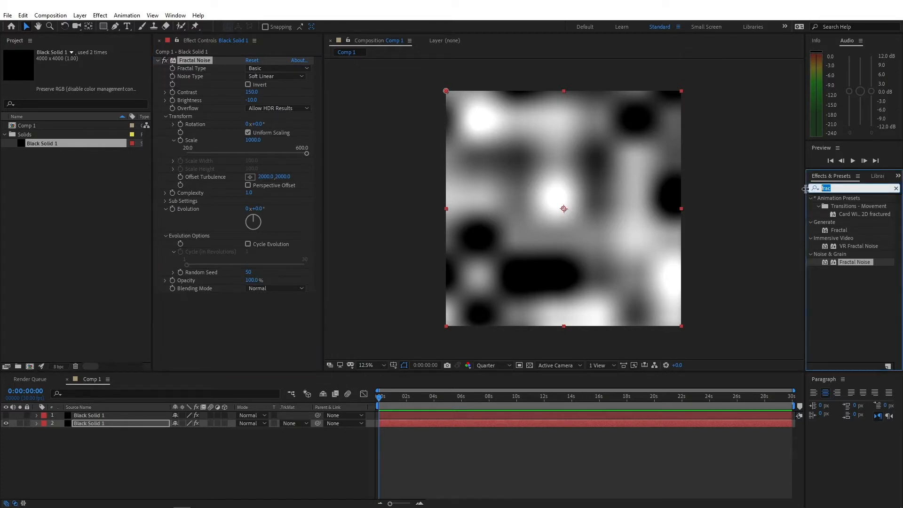
type("colorama")
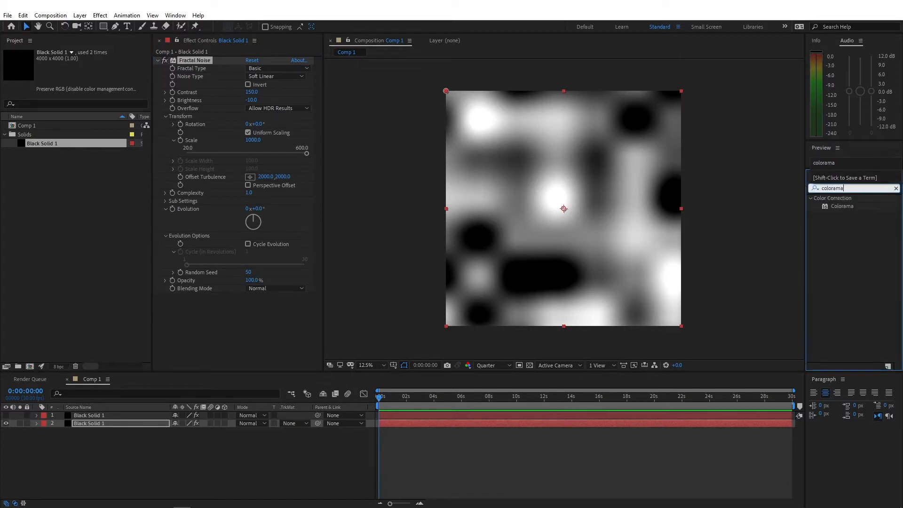
double_click(835, 207)
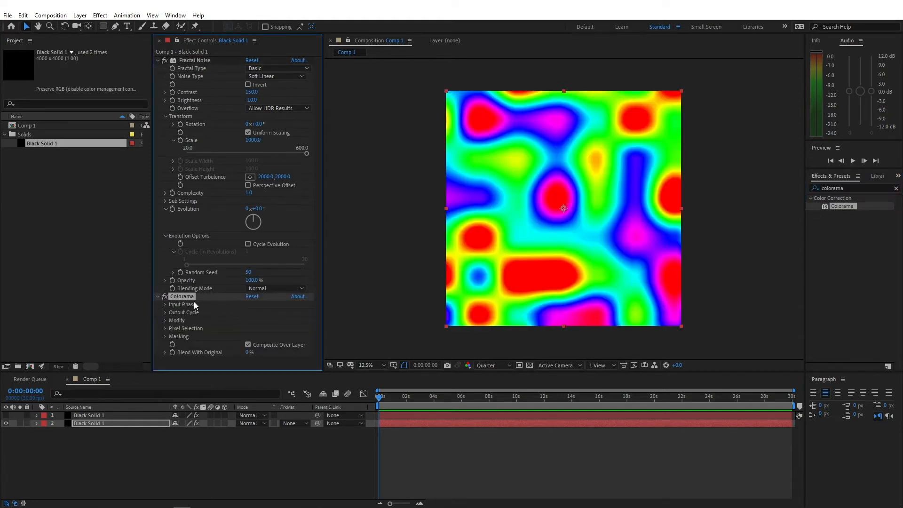
left_click(165, 312)
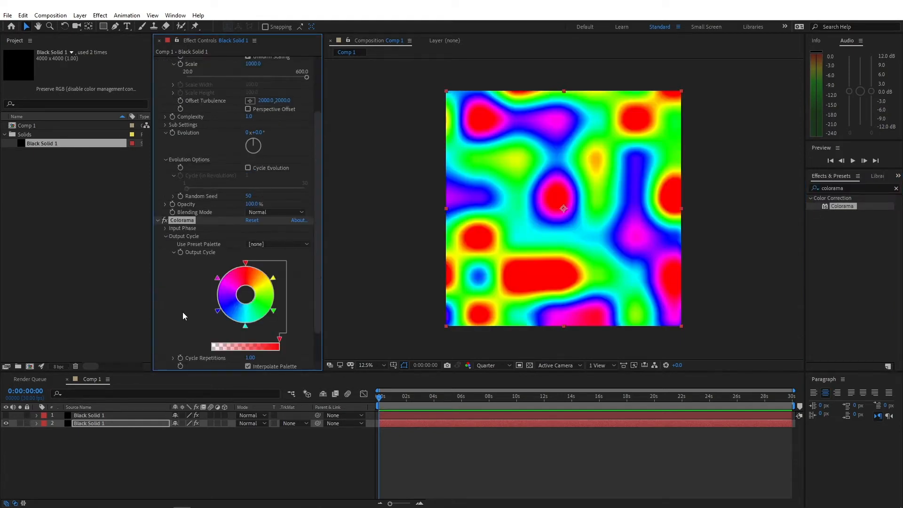
scroll(182, 263, "down", 4)
key("v")
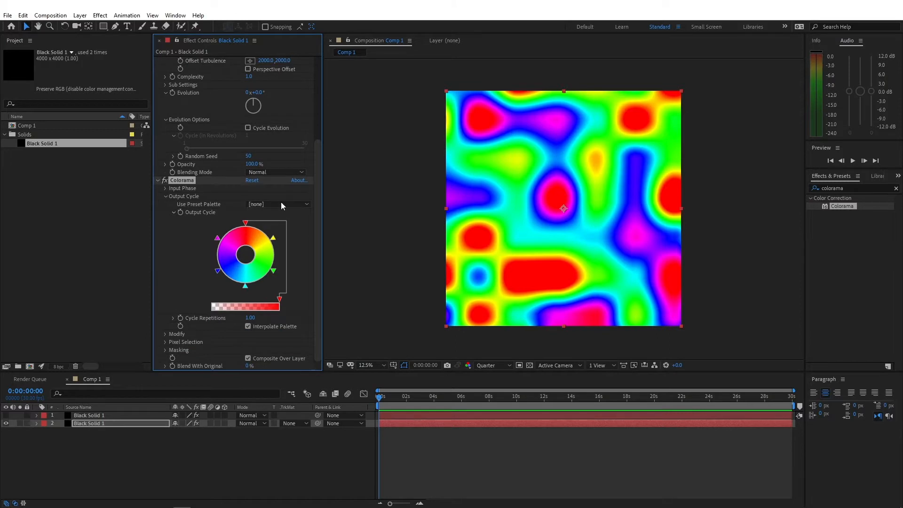
left_click(263, 205)
left_click(283, 237)
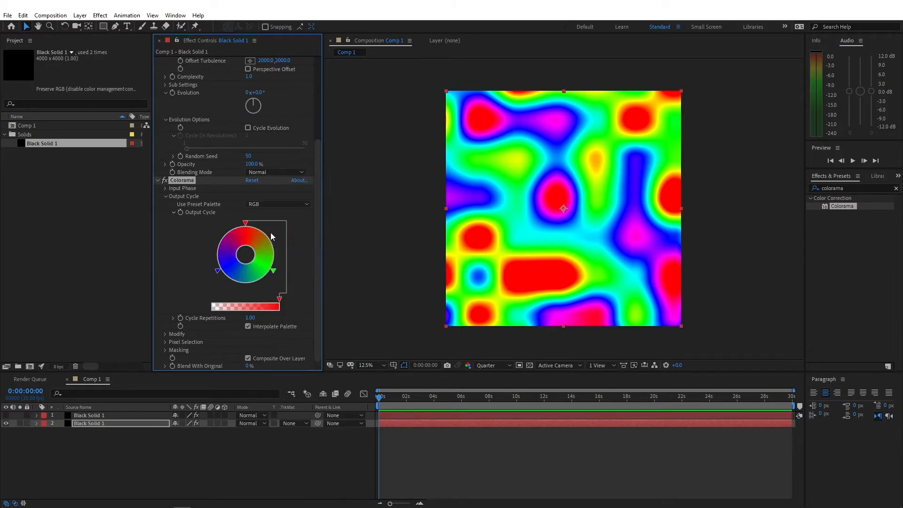
Step: Shift the red marker slightly counterclockwise on Colorama's output cycle and recolor it blue (0, 6, 255)
left_click_drag(244, 225, 237, 221)
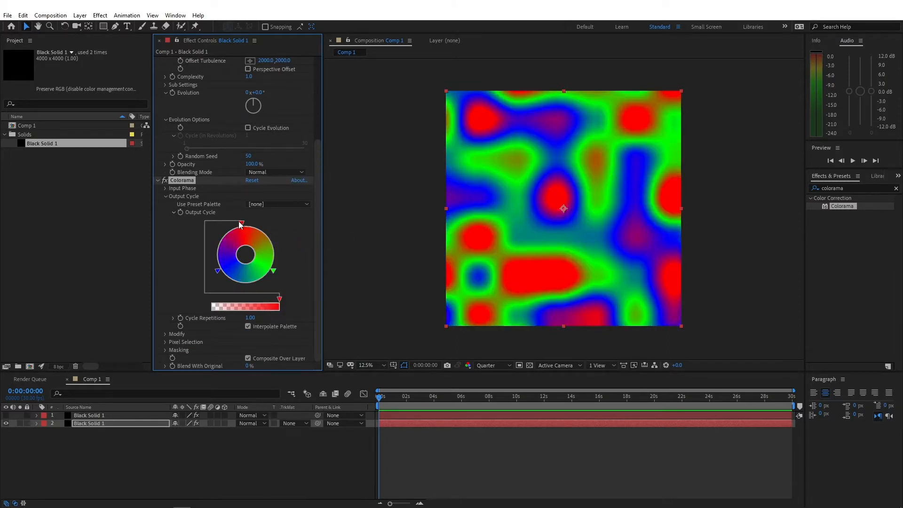
double_click(237, 222)
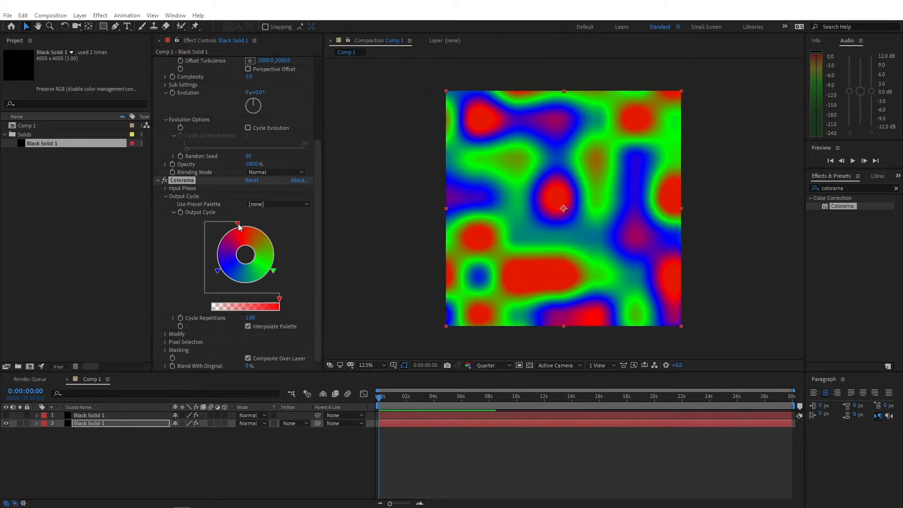
left_click(166, 38)
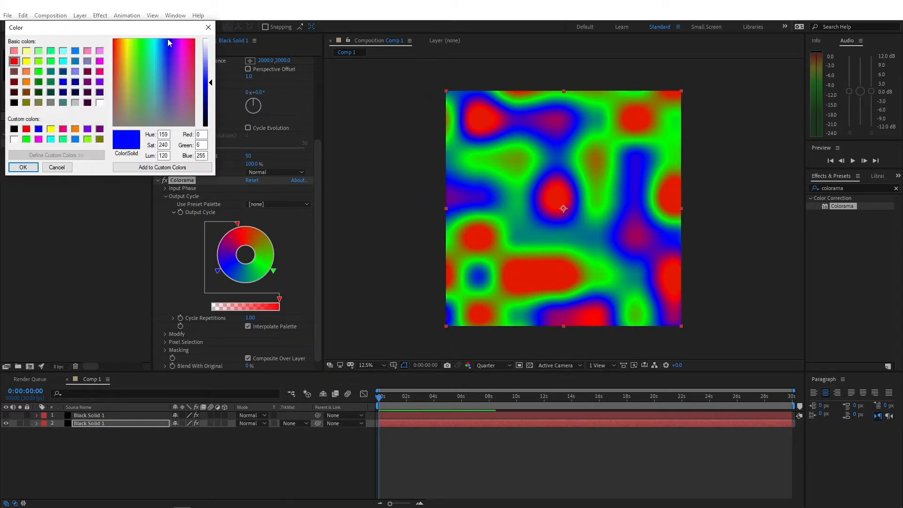
key("Return")
Step: Move the original blue marker slightly clockwise on the output cycle and recolor it purple (191, 0, 255)
left_click_drag(216, 273, 212, 265)
double_click(213, 265)
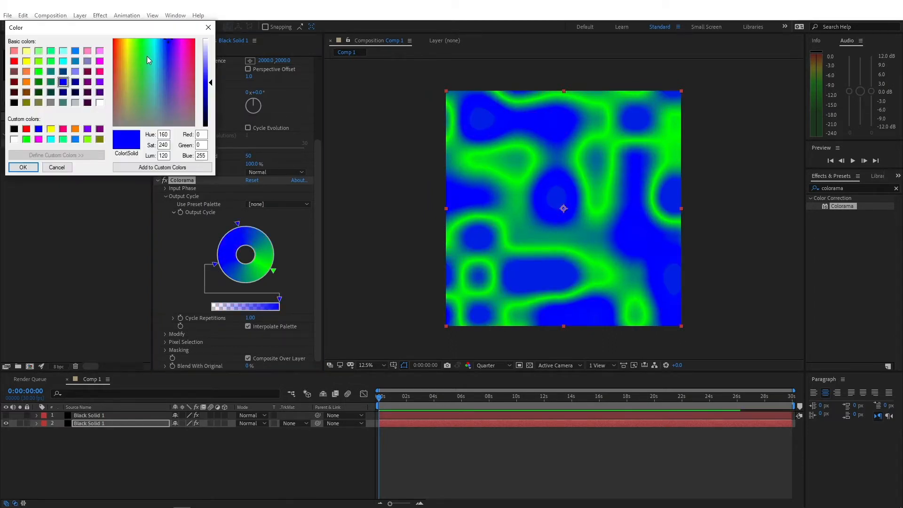
left_click(180, 41)
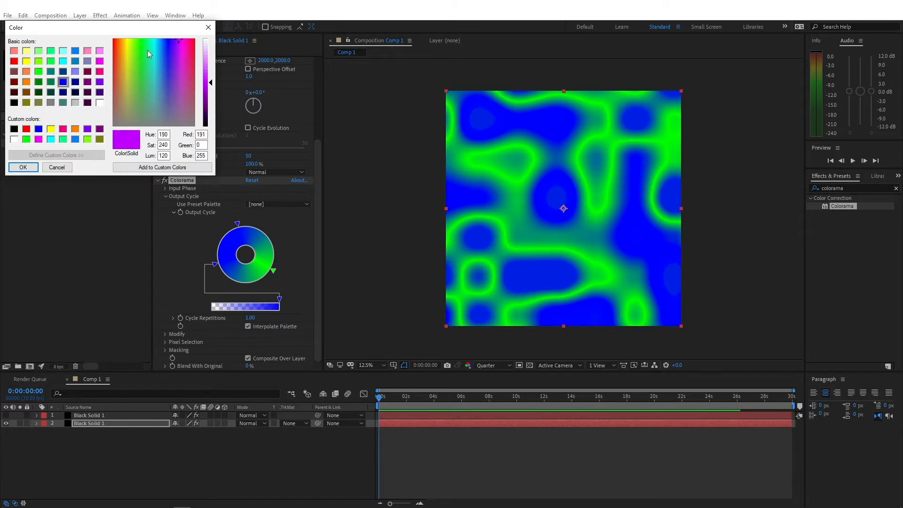
left_click(23, 167)
Step: Move the green marker to the wheel's upper right and add a cyan marker (0, 223, 223) at its lower right
left_click_drag(274, 271, 275, 238)
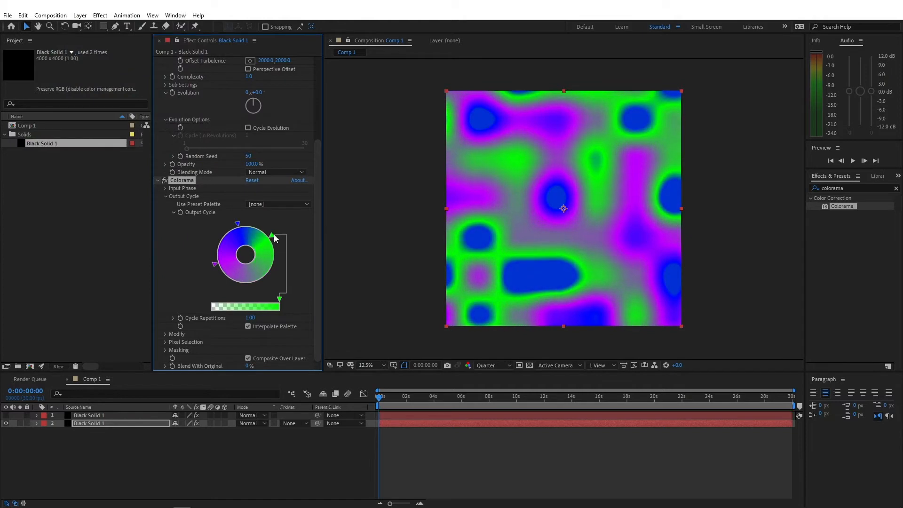
double_click(274, 237)
left_click(156, 40)
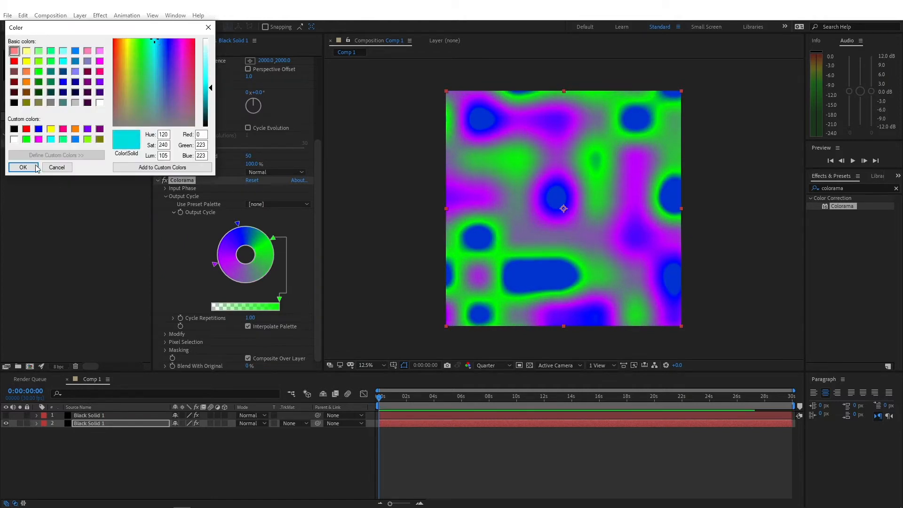
left_click(35, 168)
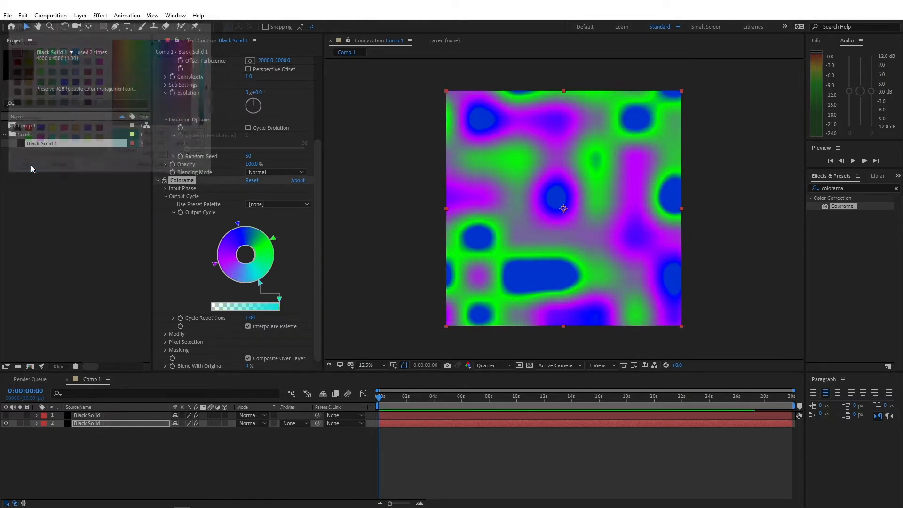
Step: Use the upper noise layer as a luma matte for the colored layer and make both solids 3D layers
left_click(290, 424)
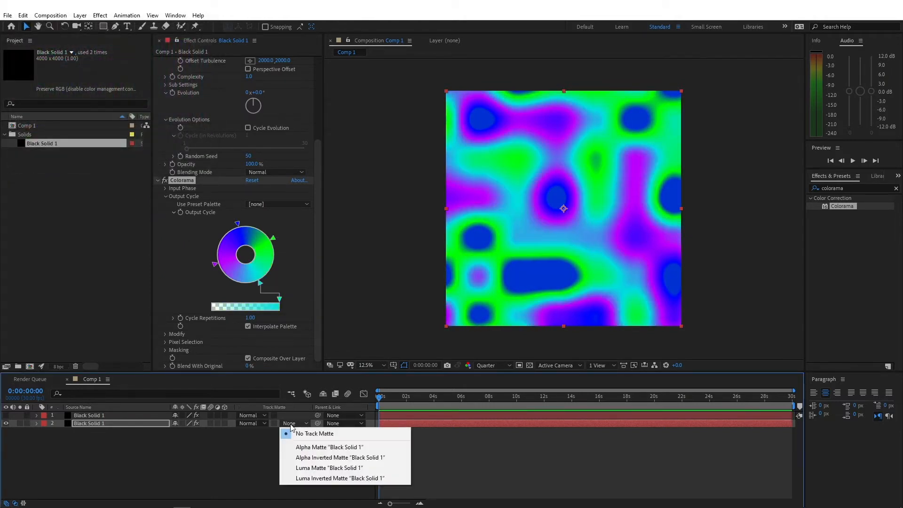
left_click(303, 468)
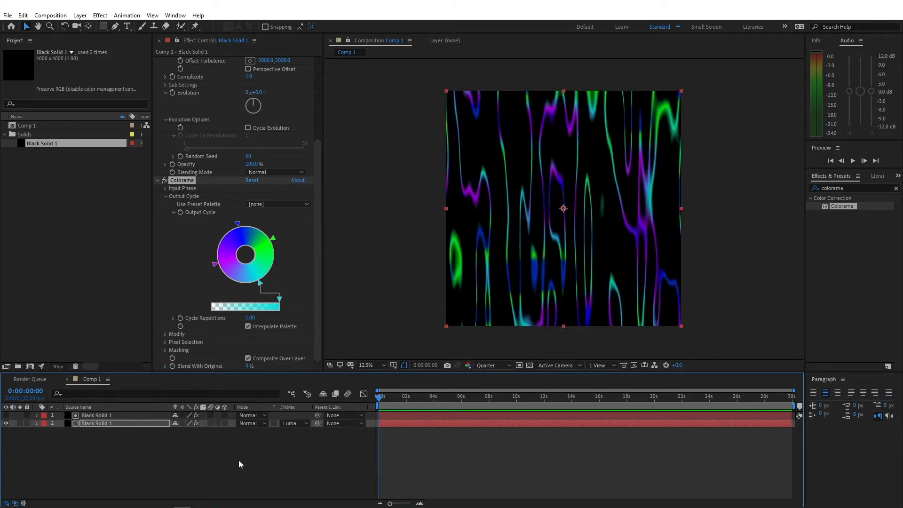
left_click(113, 417)
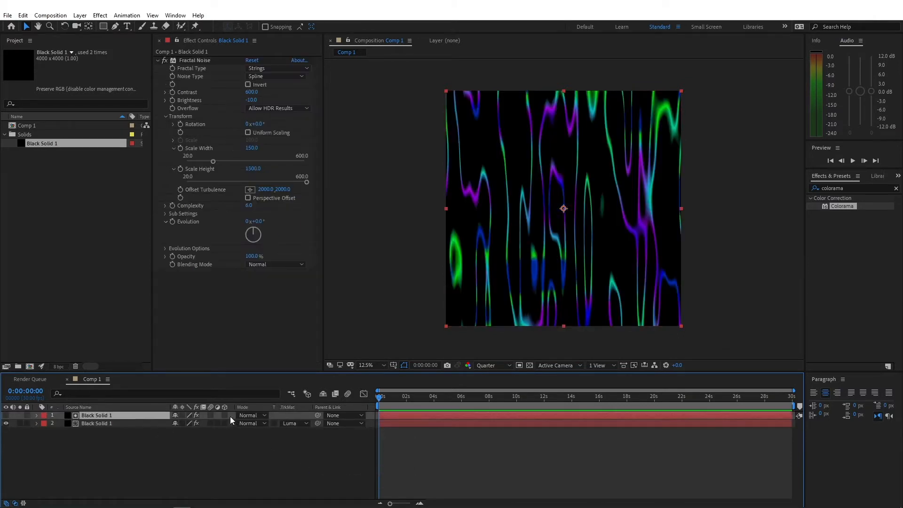
left_click(224, 417)
left_click(224, 424)
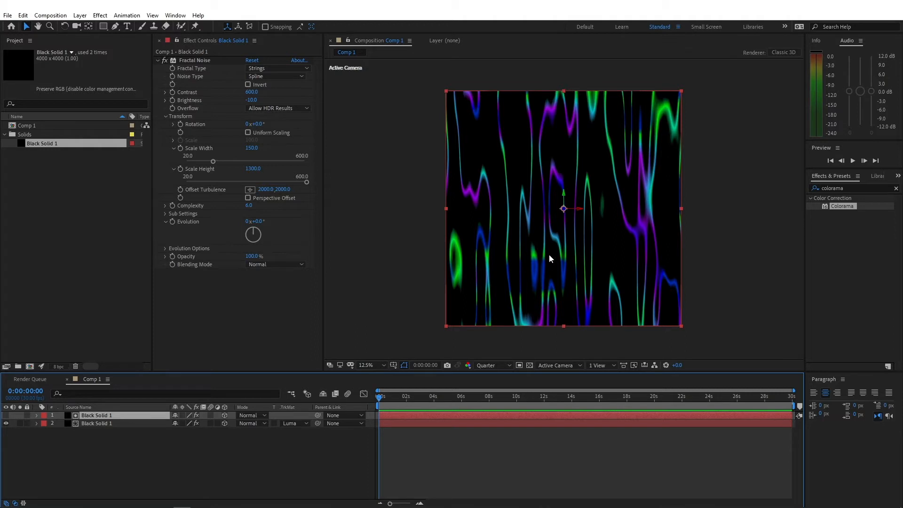
Step: Add an adjustment layer above the solids and apply Turbulent Displace to it
left_click(76, 15)
mouse_move(152, 27)
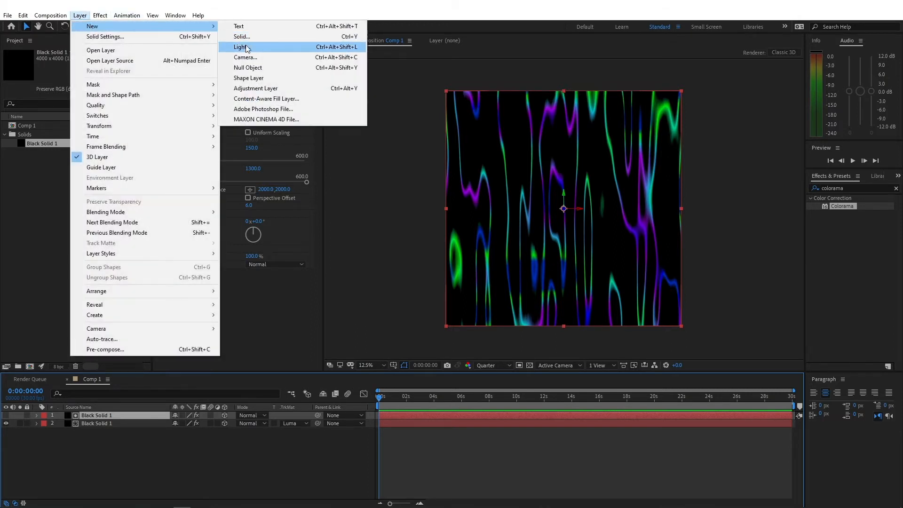
left_click(251, 89)
left_click_drag(858, 189, 811, 190)
type("turbu")
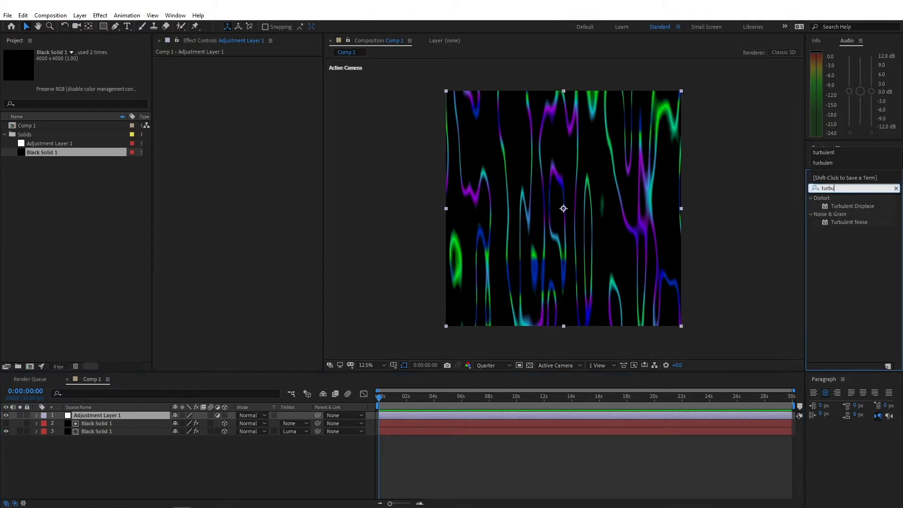
double_click(825, 209)
Step: Set the Turbulent Displace amount to 70 and its size to 170
left_click(250, 76)
type("7")
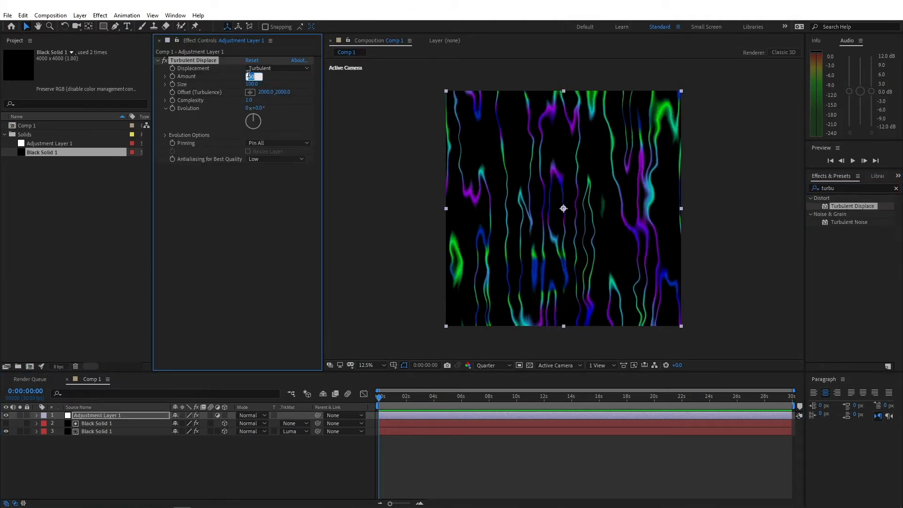
type("0")
key("Return")
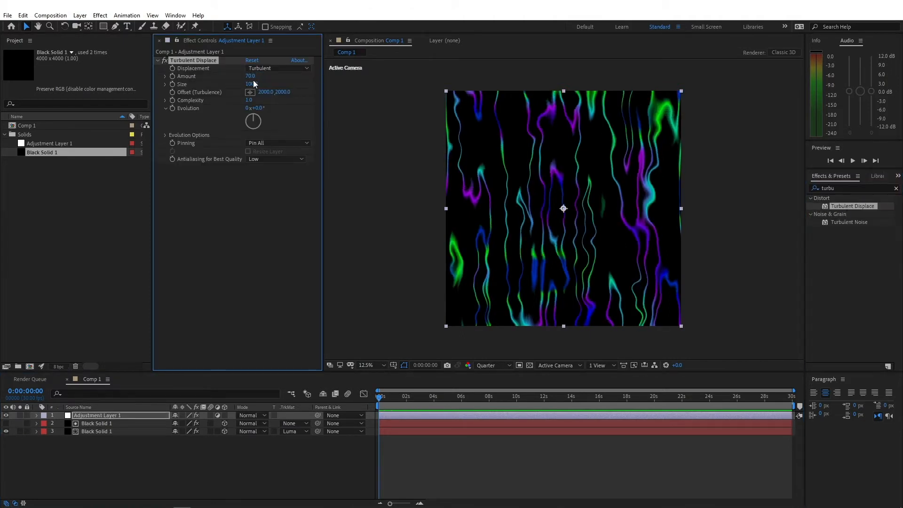
left_click(252, 83)
type("170")
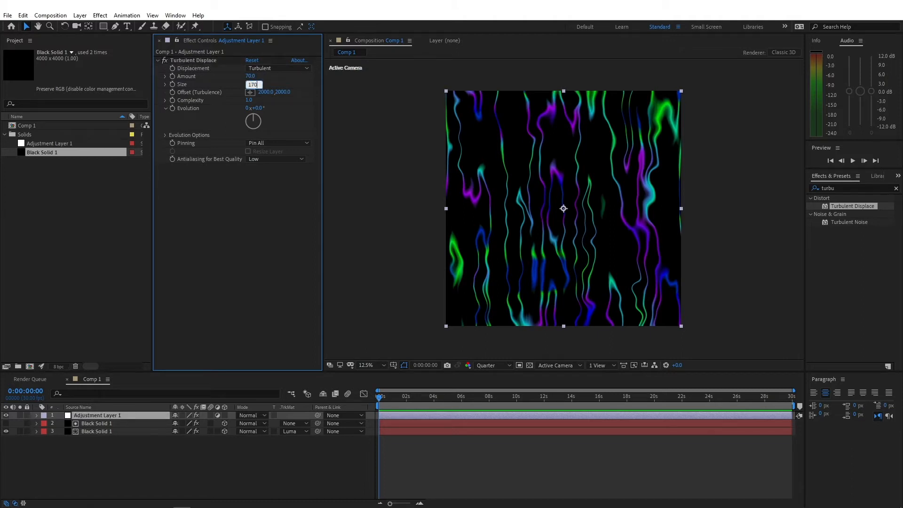
key("Return")
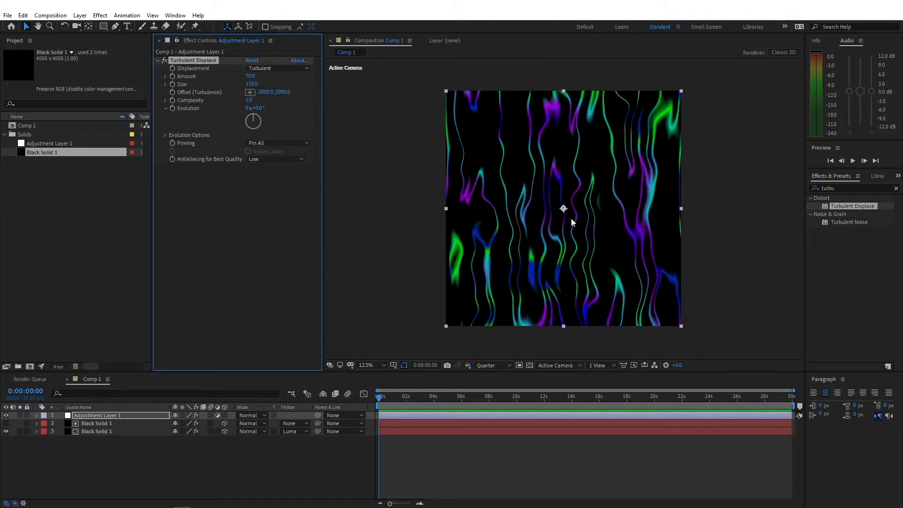
Step: Create a new 1920 x 1080 composition from the HDTV 1080 29.97 preset with the frame rate changed to 30 fps
left_click(51, 15)
left_click(66, 38)
left_click(395, 183)
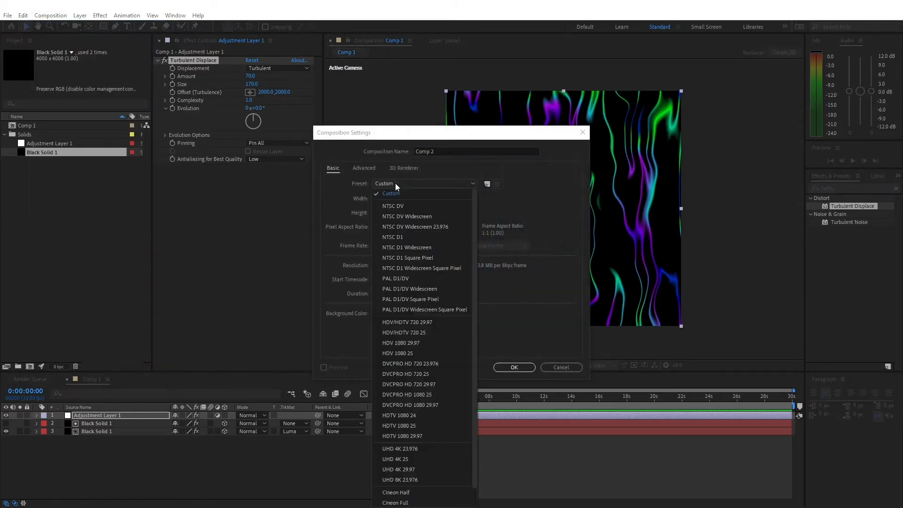
left_click(426, 435)
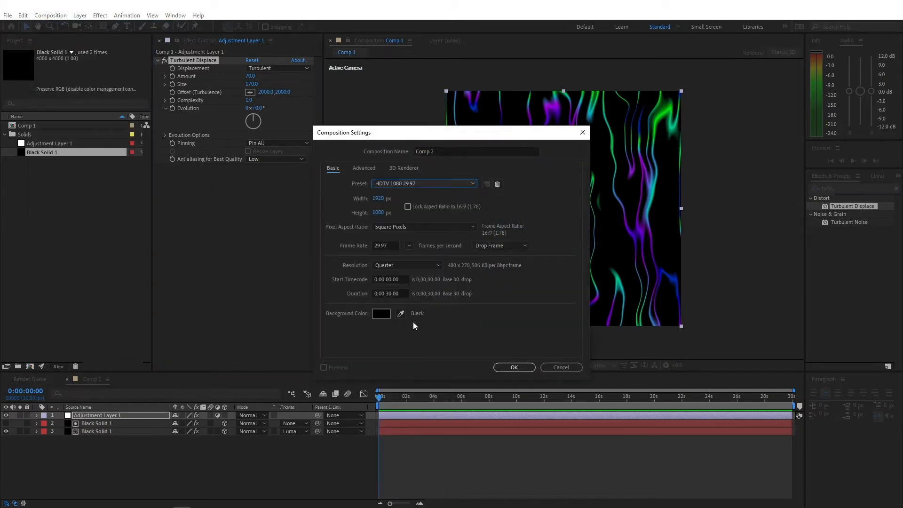
left_click(409, 246)
left_click(418, 322)
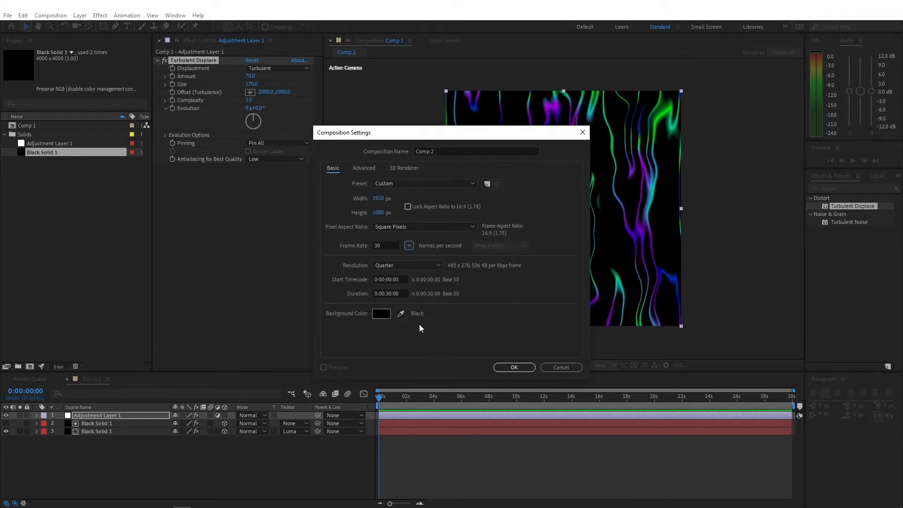
left_click(517, 369)
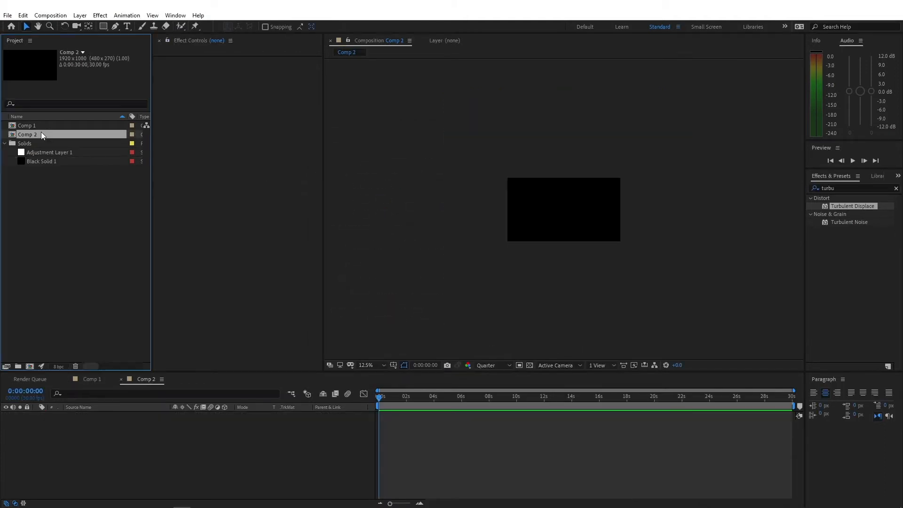
Step: Rename the new 1920 x 1080 composition as Lines
key("Return")
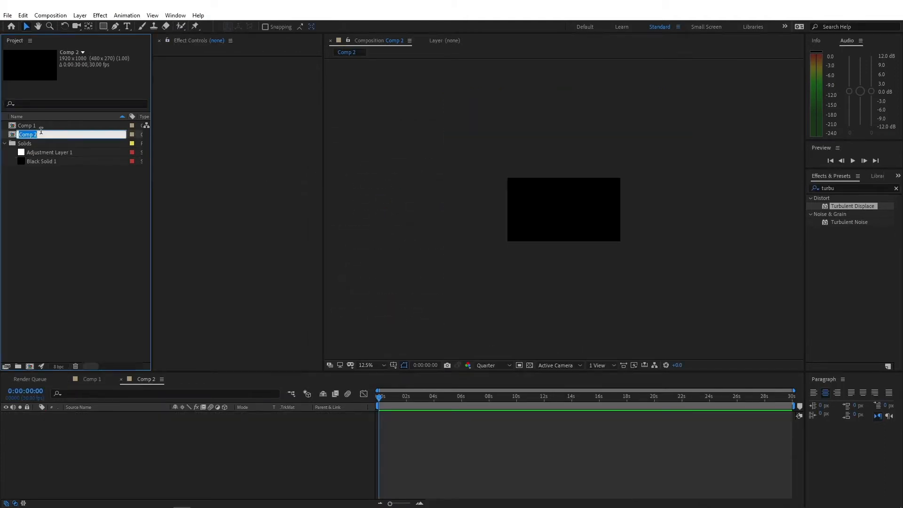
type("Lines")
key("Return")
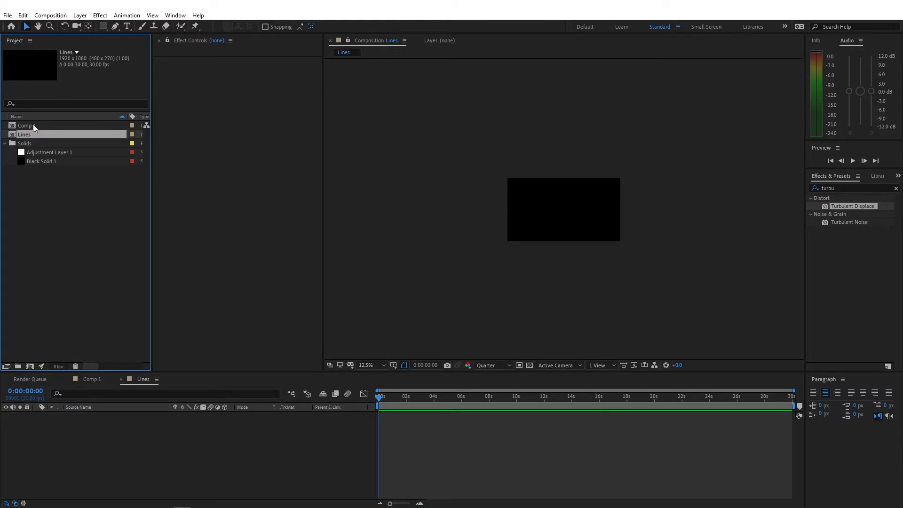
Step: Rename Comp 1 as Lines Precomp and add it as a layer in the Lines composition
left_click(33, 124)
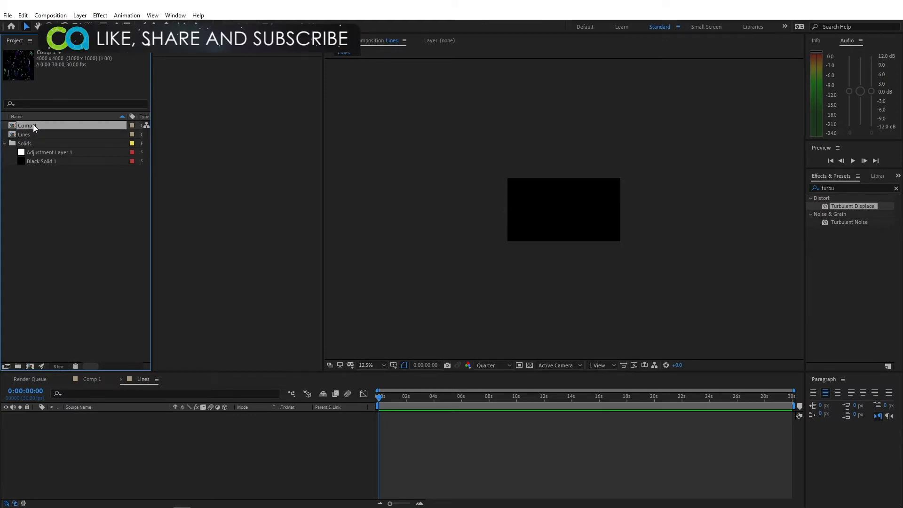
key("Return")
type("Lines Precomp")
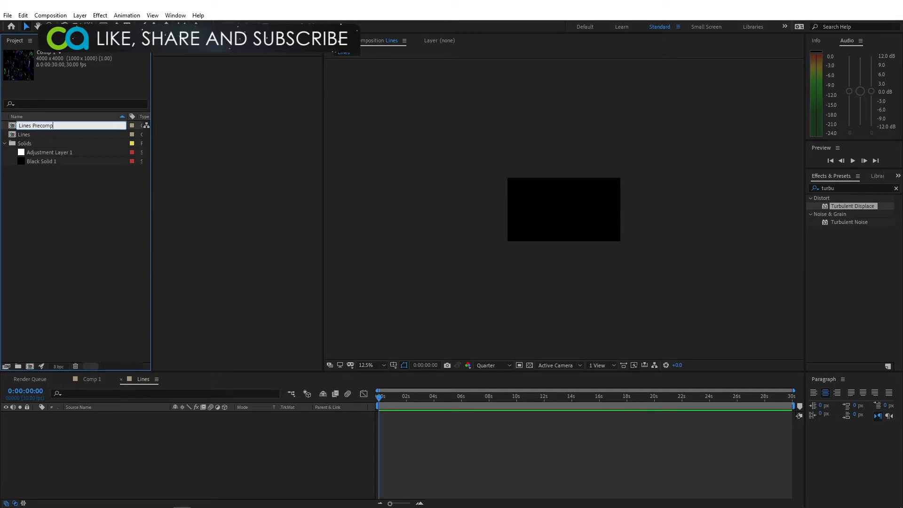
key("Return")
left_click_drag(37, 133, 160, 415)
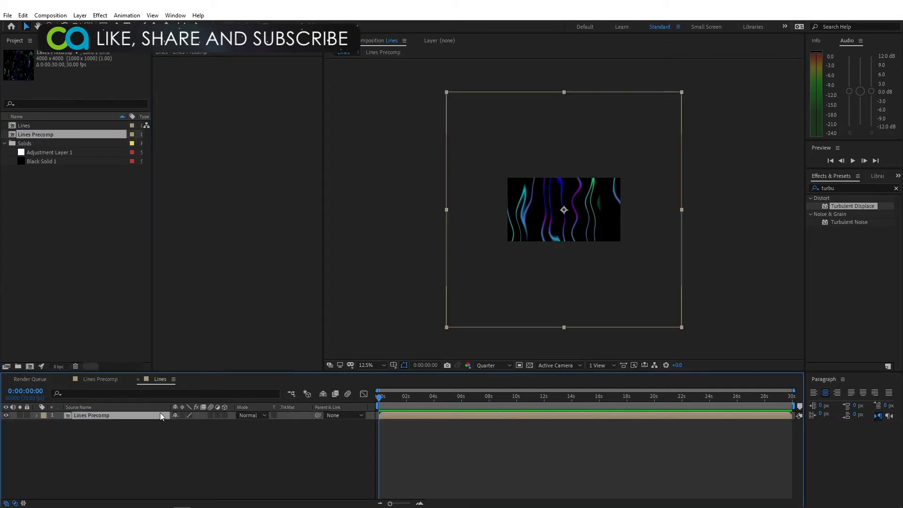
Step: Make the Lines Precomp layer 3D and set its X Rotation to 77°
left_click(224, 416)
key("r")
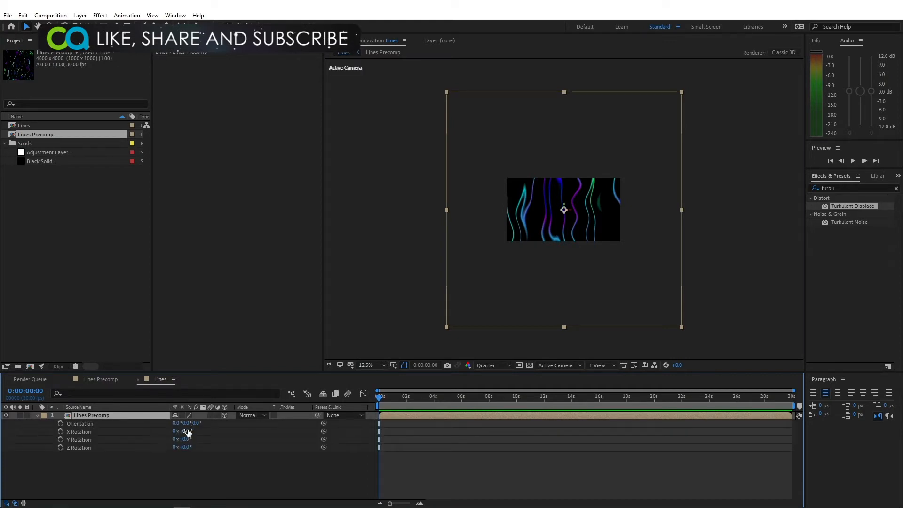
left_click_drag(188, 431, 222, 427)
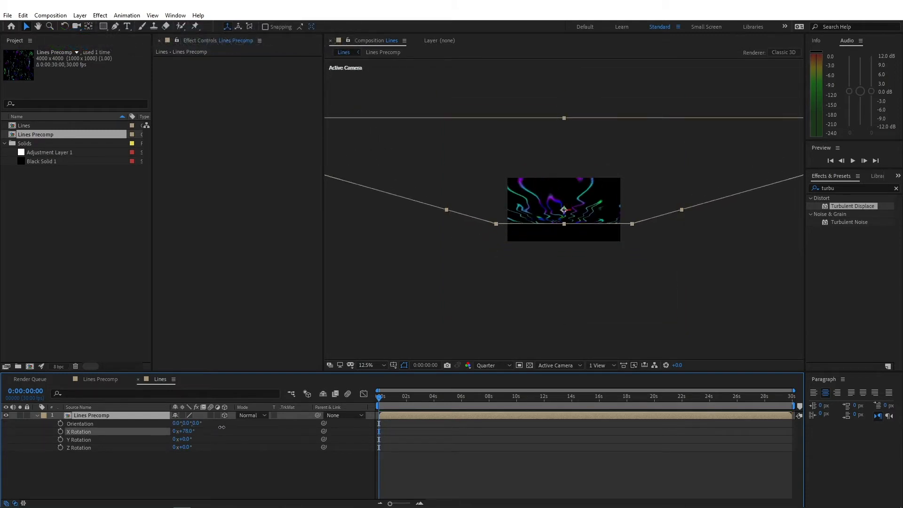
left_click(188, 431)
type("77")
key("Return")
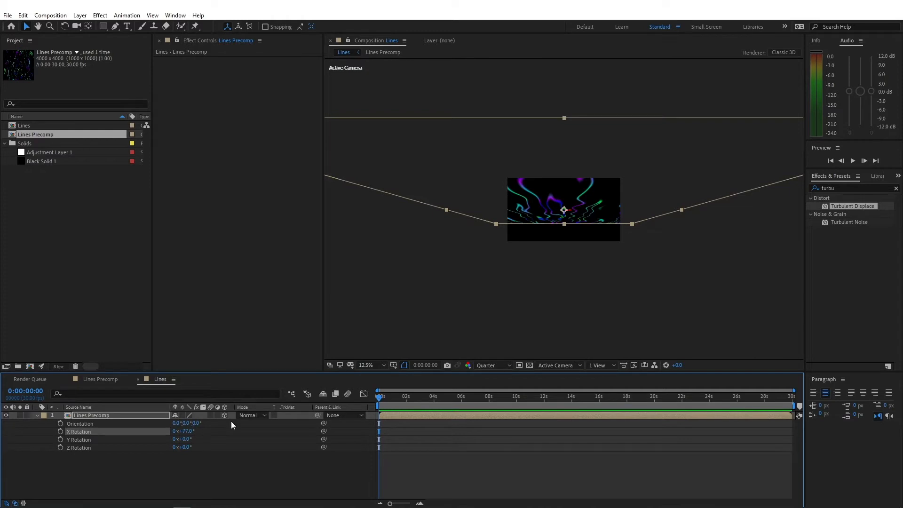
Step: Set the Lines Precomp layer's Y Rotation to -5°
left_click_drag(186, 441, 188, 440)
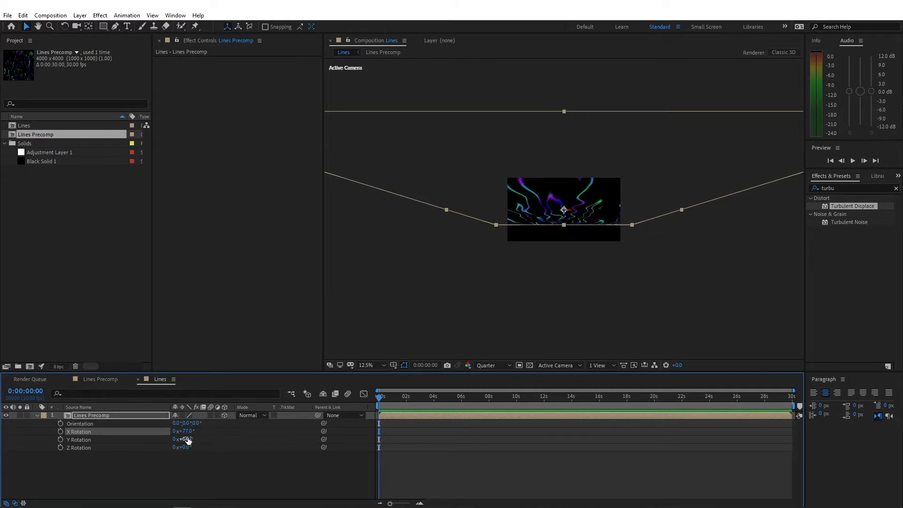
left_click(188, 440)
type("-3")
key("Return")
left_click(187, 440)
type("-3")
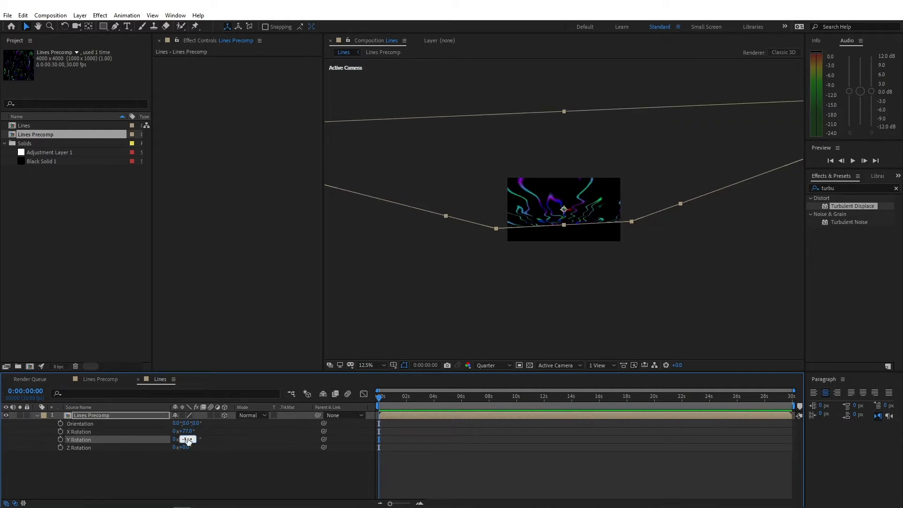
key("Return")
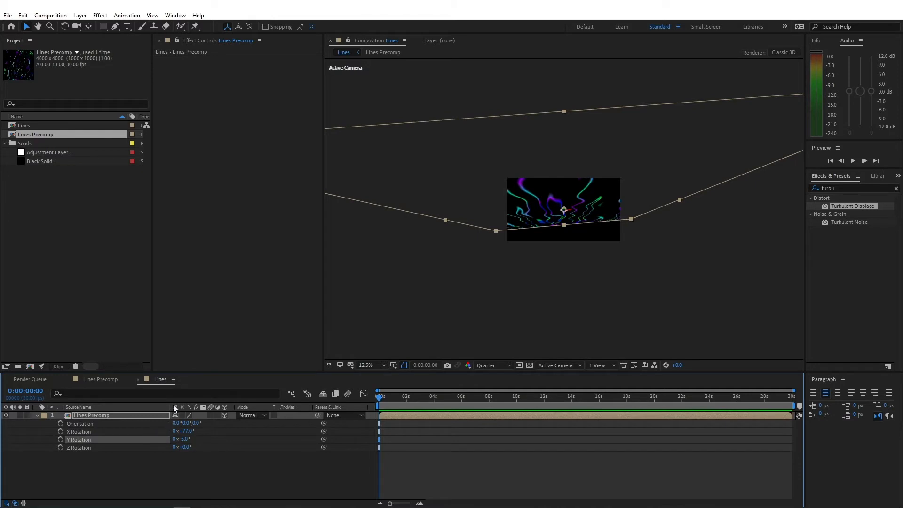
Step: Scale the Lines Precomp layer to 68% and move it slightly higher in the frame
type("68")
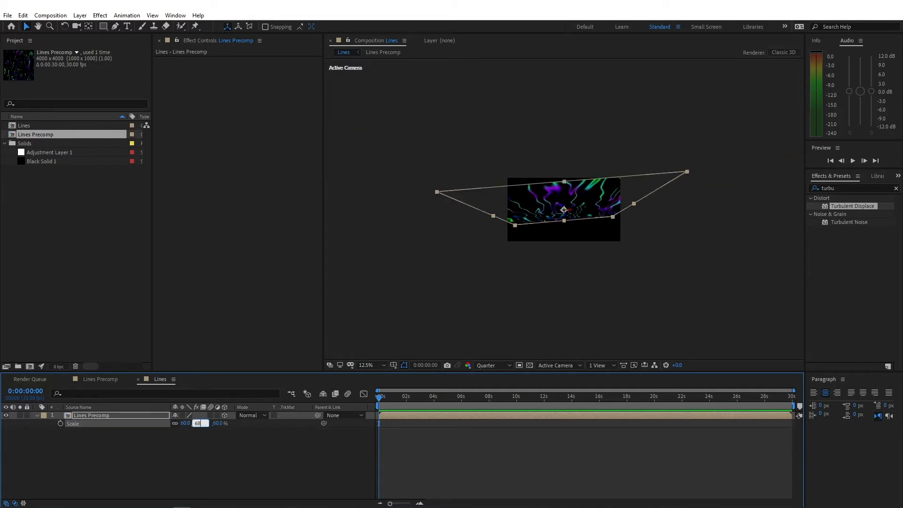
key("Return")
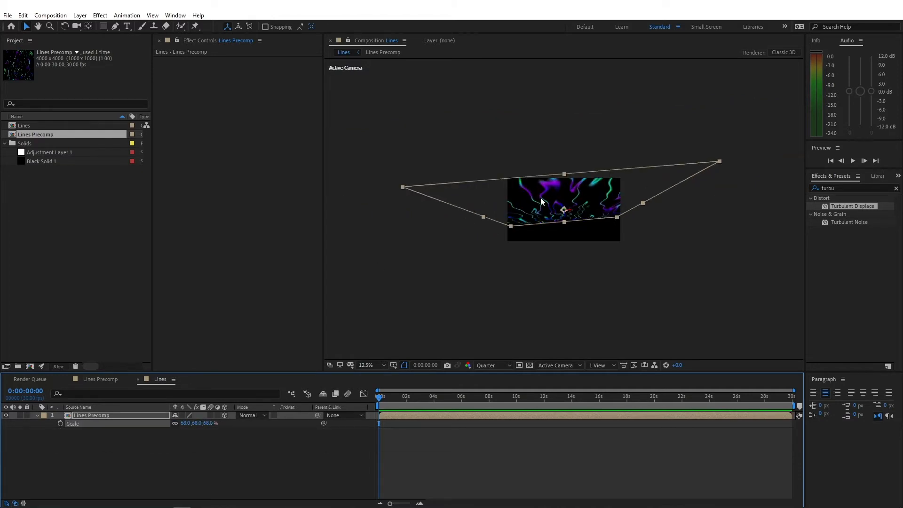
mouse_move(541, 198)
left_mouse_down()
mouse_move(535, 215)
mouse_move(546, 188)
left_mouse_up()
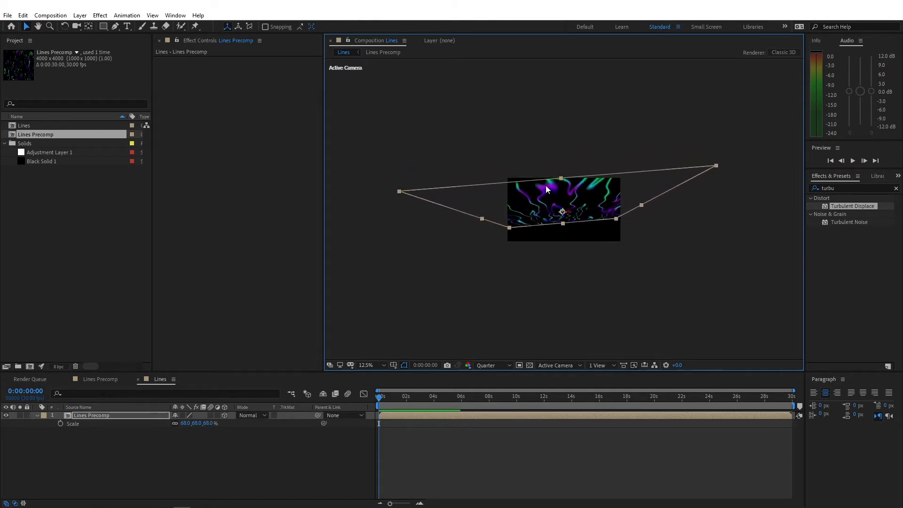
left_click_drag(624, 202, 623, 193)
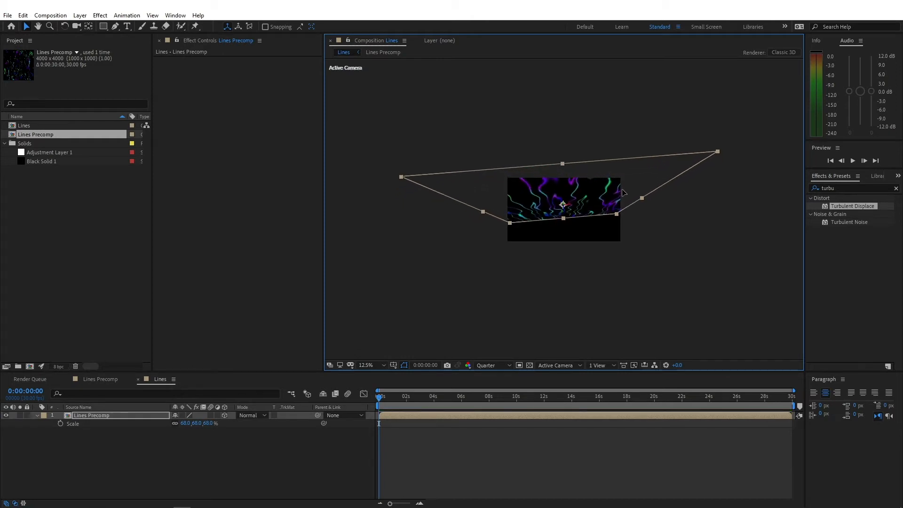
left_click(625, 235)
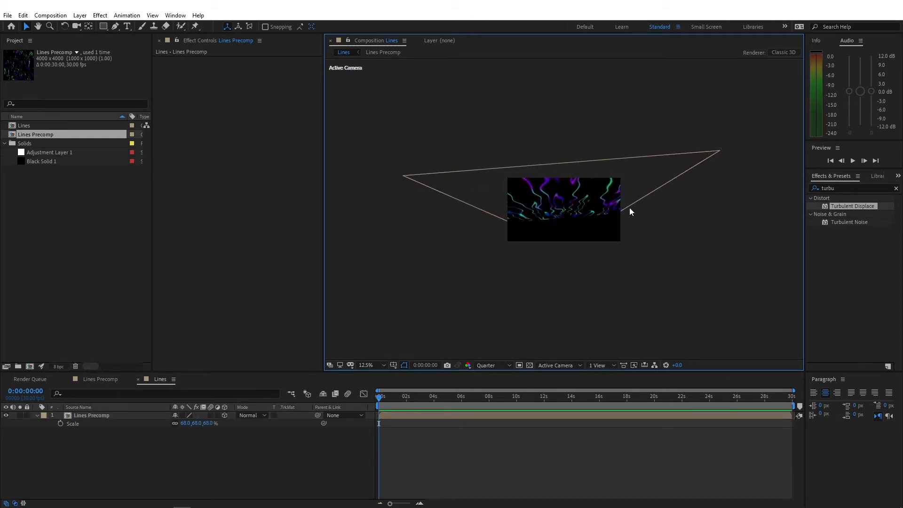
left_click(612, 196)
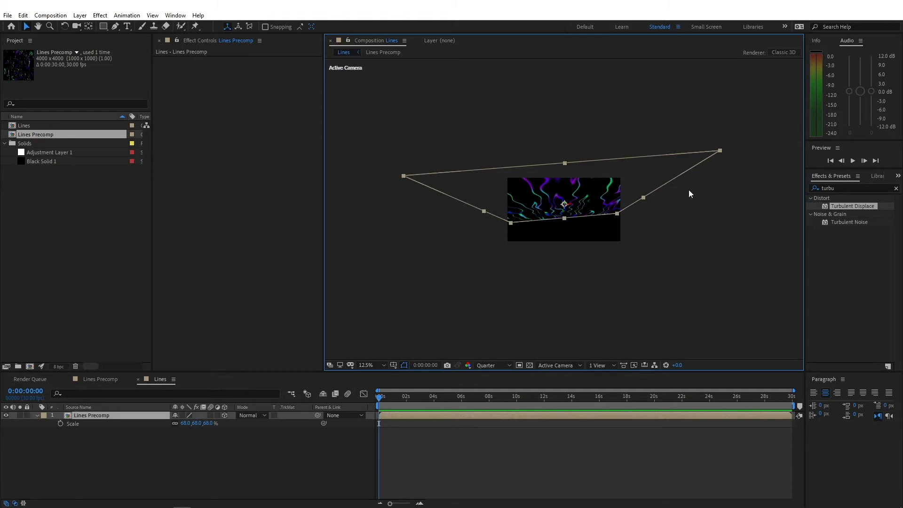
Step: Find the Linear Wipe transition effect and apply it to the Lines Precomp layer
left_click(836, 188)
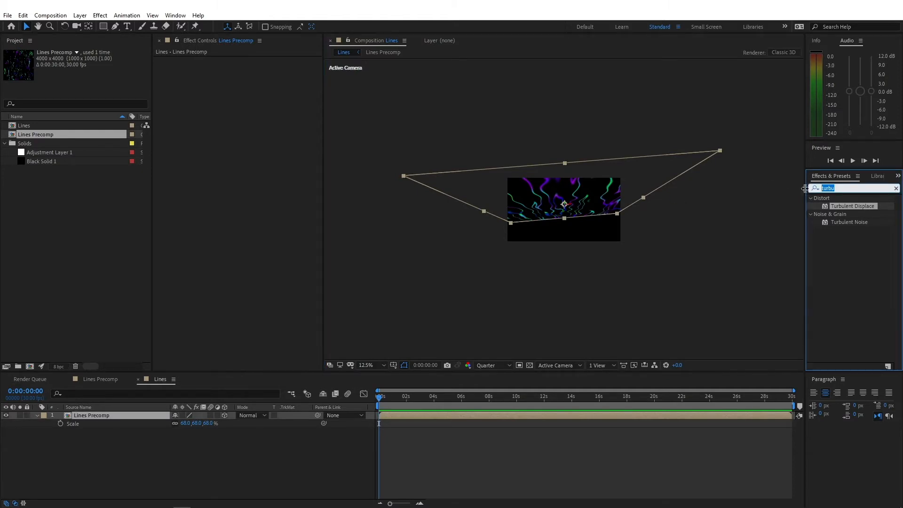
type("linear")
double_click(844, 262)
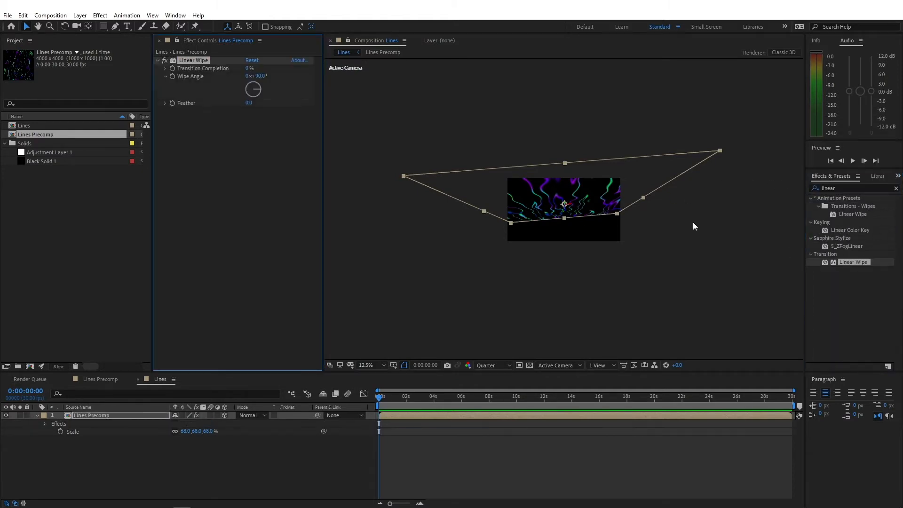
Step: Set the Linear Wipe to 33% transition completion, a 0° wipe angle and a feather of 1000
left_click_drag(249, 68, 266, 68)
left_click(252, 85)
left_click_drag(249, 69, 247, 68)
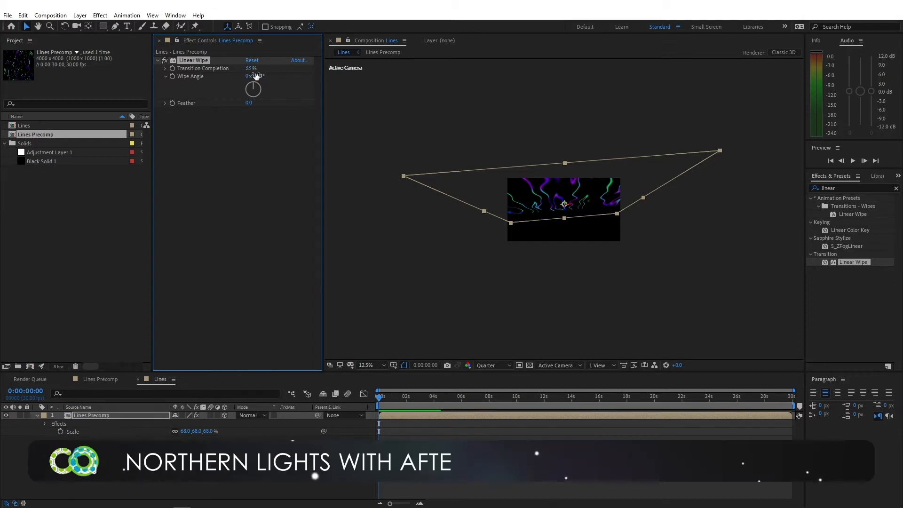
left_click(249, 104)
type("100")
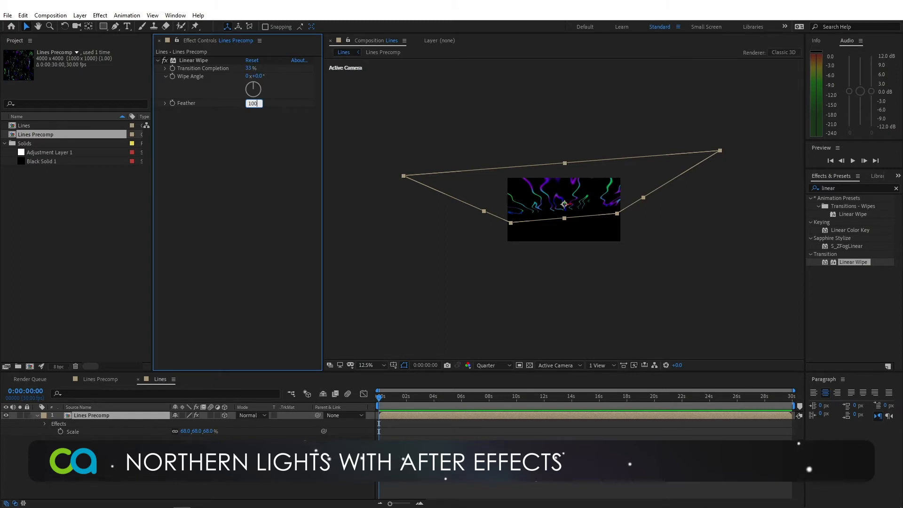
type("0")
key("Return")
Step: Create a new composition from the Lines composition and rename it as Main Comp
left_click_drag(29, 125, 30, 365)
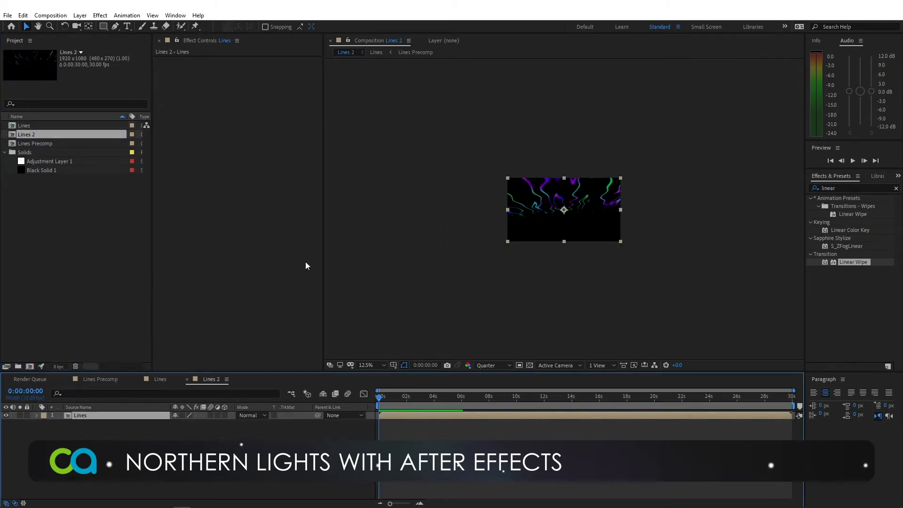
left_click(24, 134)
key("Return")
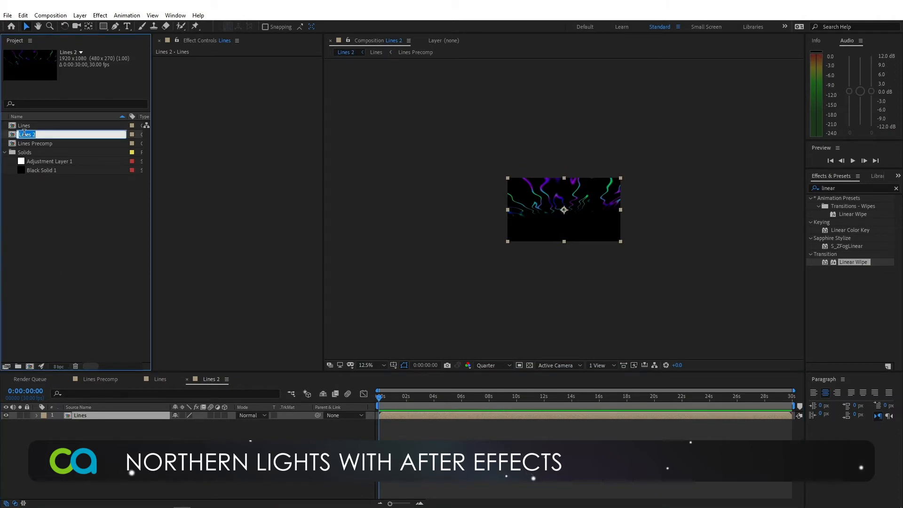
type("Main Comp")
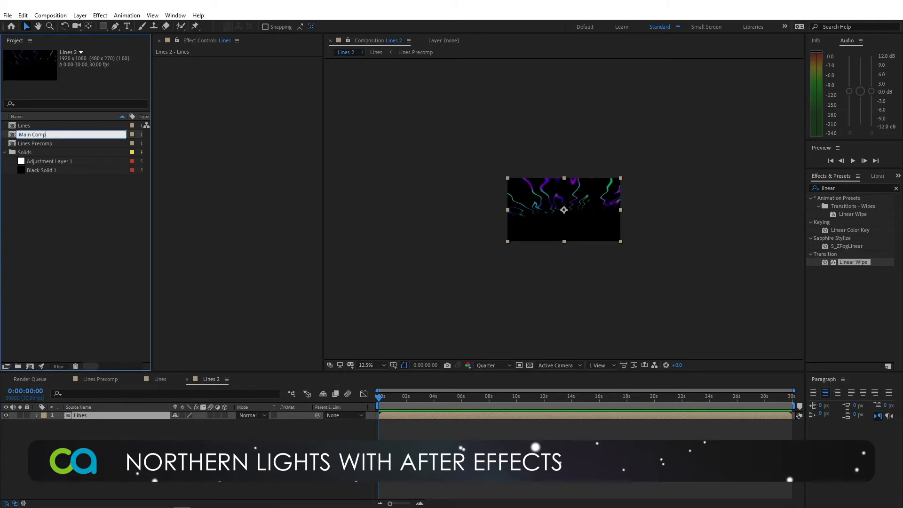
key("Return")
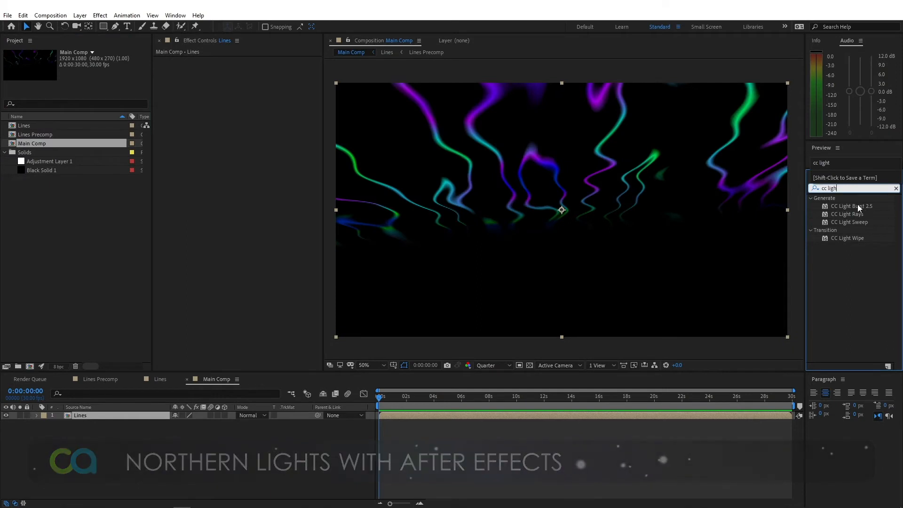
Step: Apply CC Light Burst 2.5 to the Lines layer and move its center far below the frame, to about 656, 7356
double_click(851, 206)
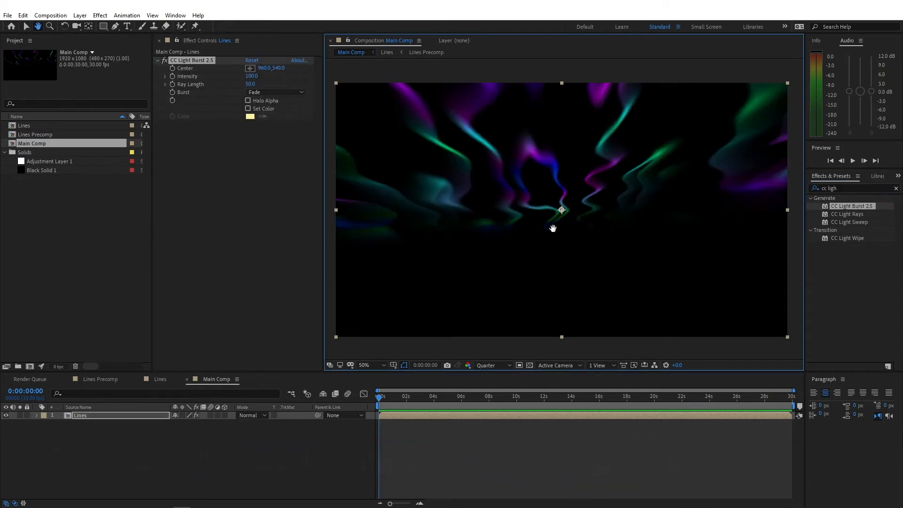
scroll(565, 133, "down", 6)
left_click_drag(566, 133, 561, 266)
left_click_drag(558, 308, 553, 326)
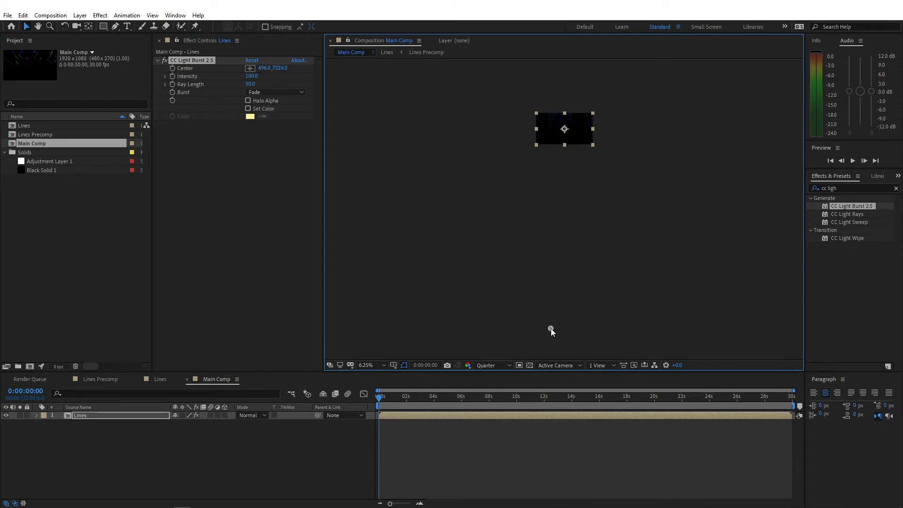
scroll(576, 223, "up", 2)
scroll(578, 228, "down", 2)
left_click_drag(592, 265, 591, 249)
left_click_drag(583, 210, 585, 204)
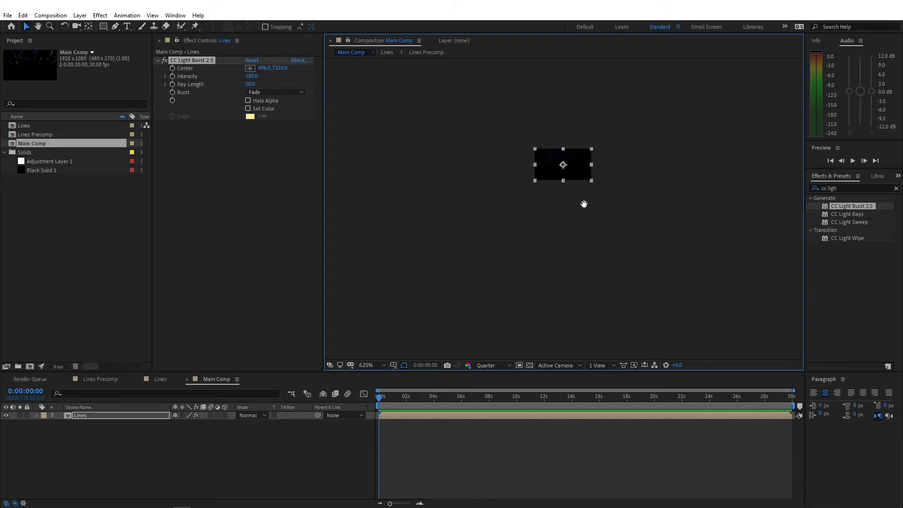
scroll(579, 188, "down", 1)
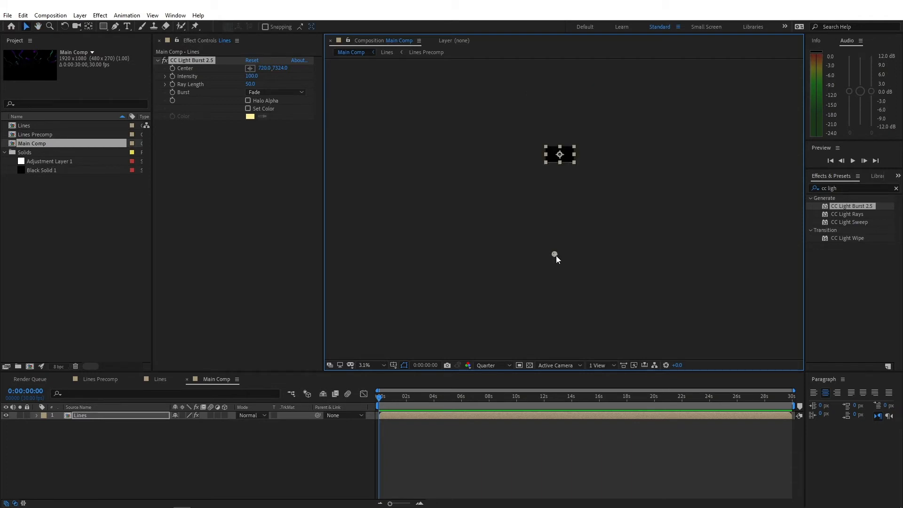
left_click_drag(557, 256, 555, 256)
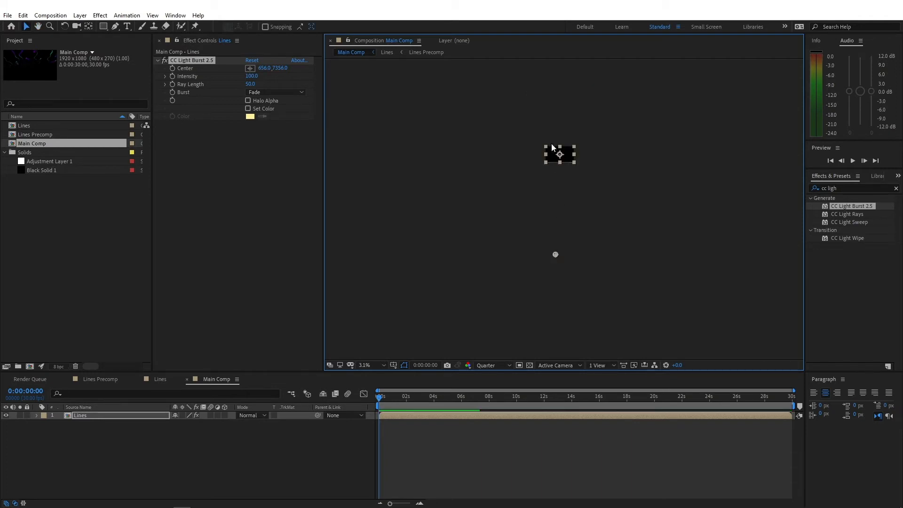
Step: Set the CC Light Burst ray length to -10
scroll(560, 151, "up", 4)
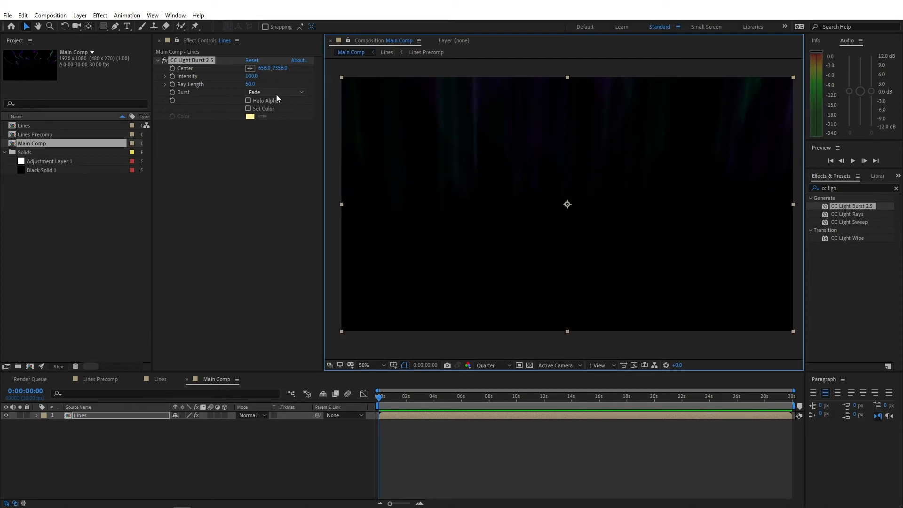
left_click(250, 84)
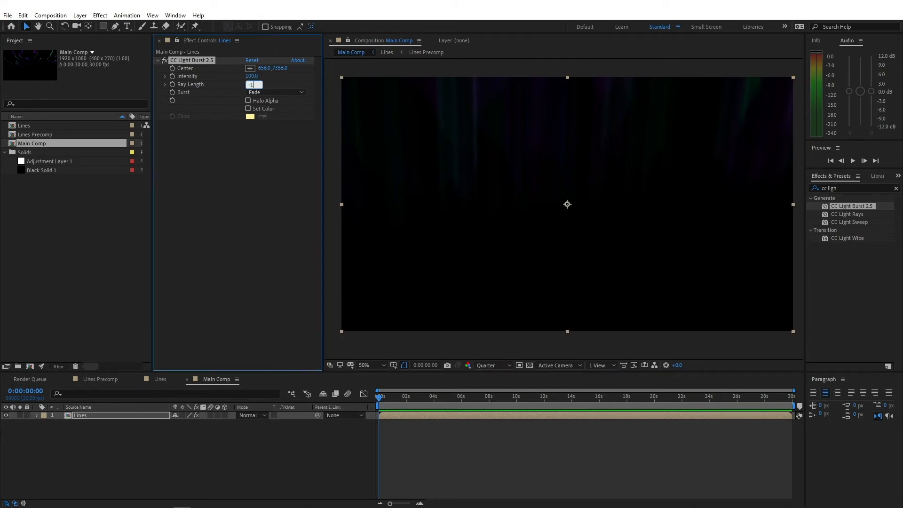
type("-10")
key("Return")
Step: Duplicate the Lines layer in Main Comp and set the upper copy's blending mode to Screen
left_click(103, 417)
key("ctrl+d")
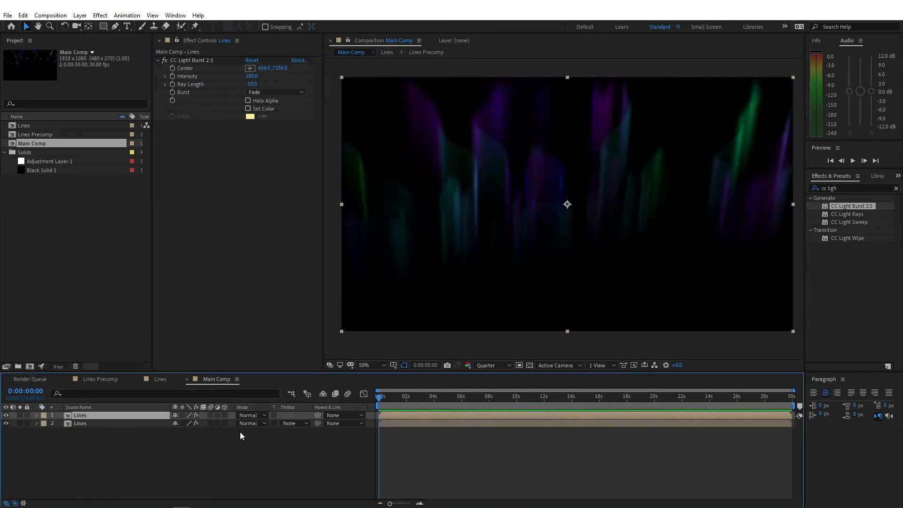
left_click(248, 421)
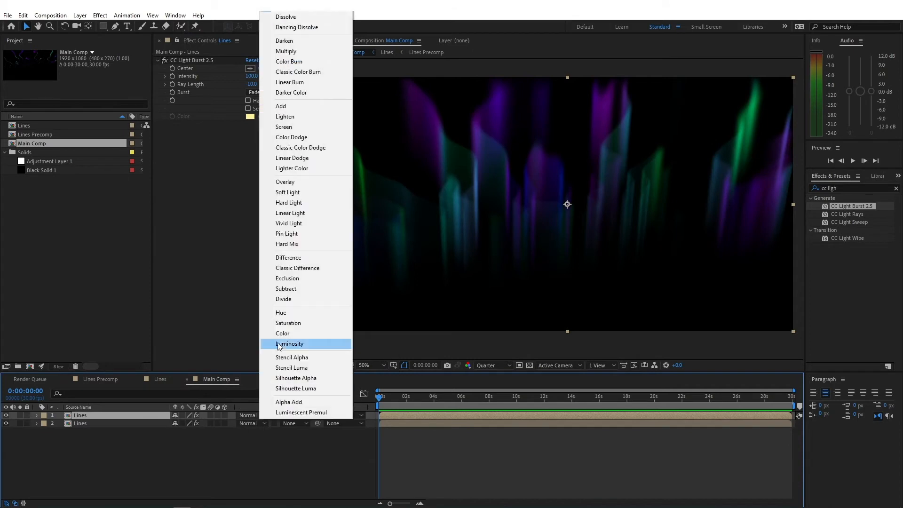
left_click(291, 127)
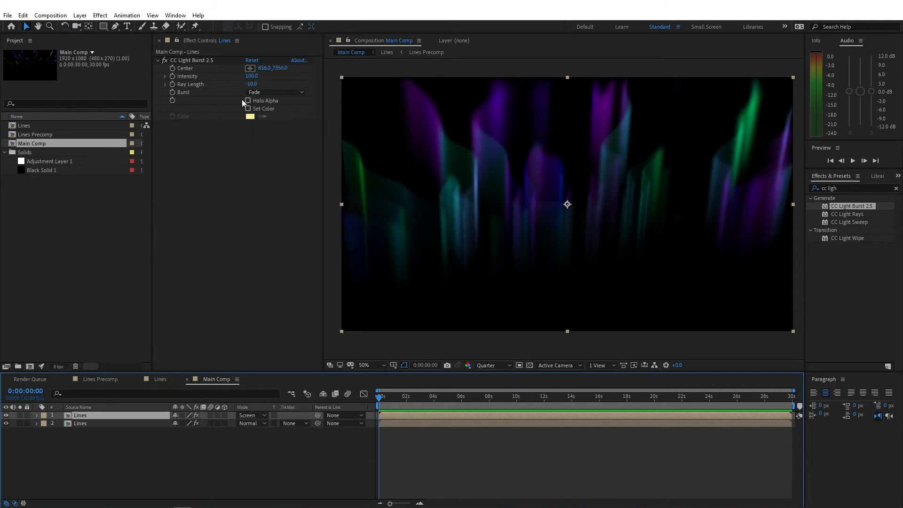
Step: Set the upper Lines layer's CC Light Burst ray length to 2 and duplicate that layer
left_click(251, 84)
type("2")
key("Return")
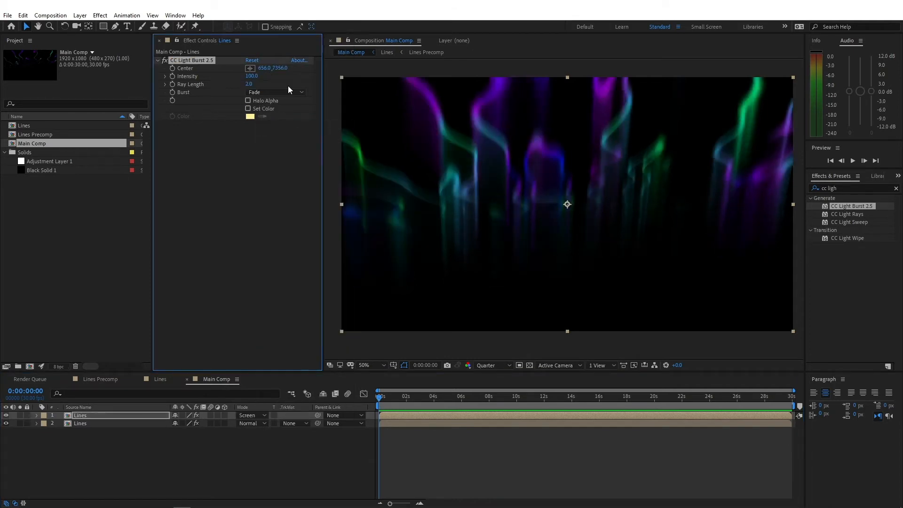
left_click(132, 419)
key("ctrl+d")
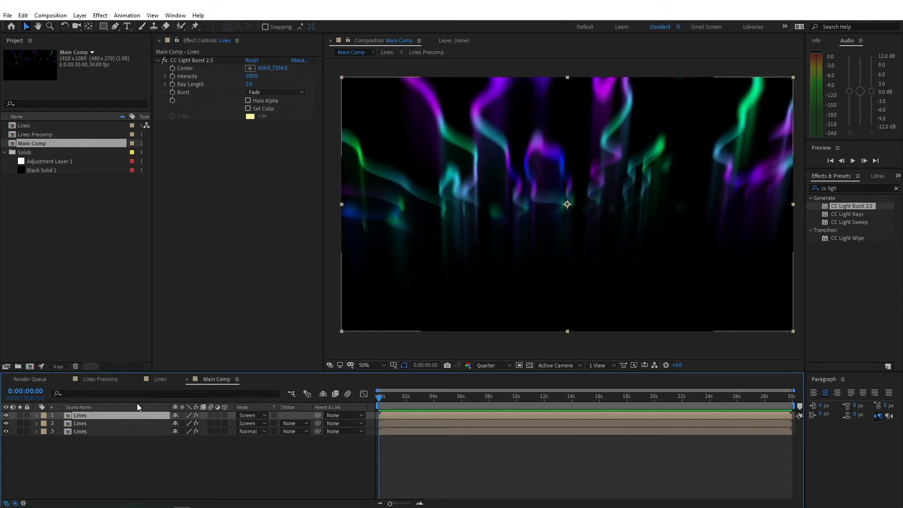
Step: Set the top Lines layer's CC Light Burst ray length to 5 and duplicate that layer
left_click(250, 84)
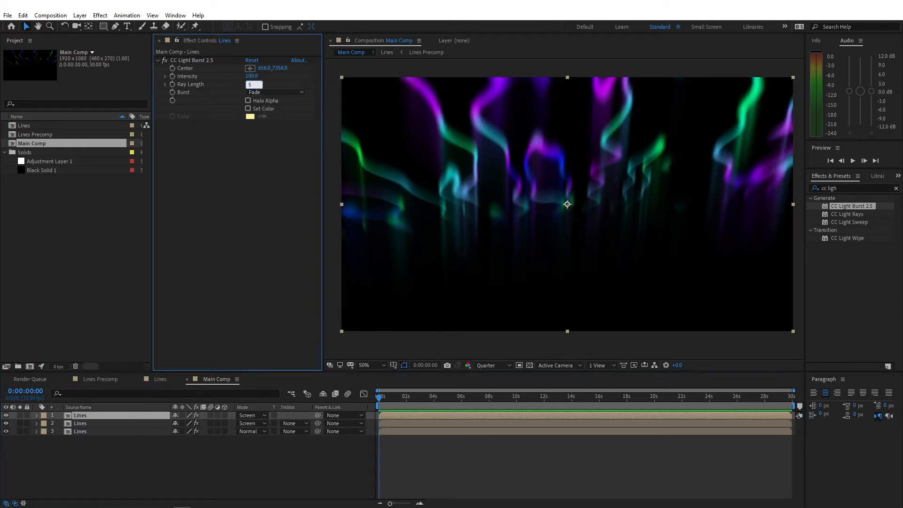
key("Return")
left_click(100, 417)
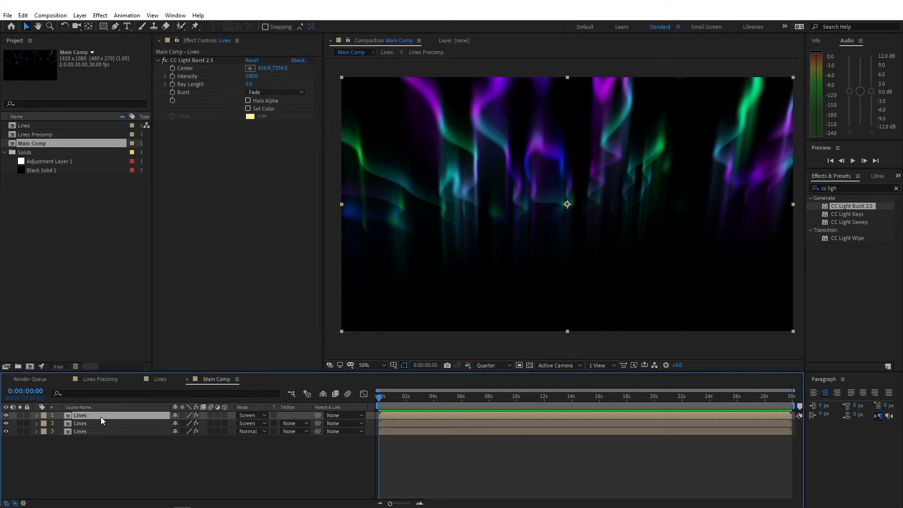
key("ctrl+d")
Step: Set the new top Lines layer's CC Light Burst ray length to 10 and duplicate the layer
left_click(250, 84)
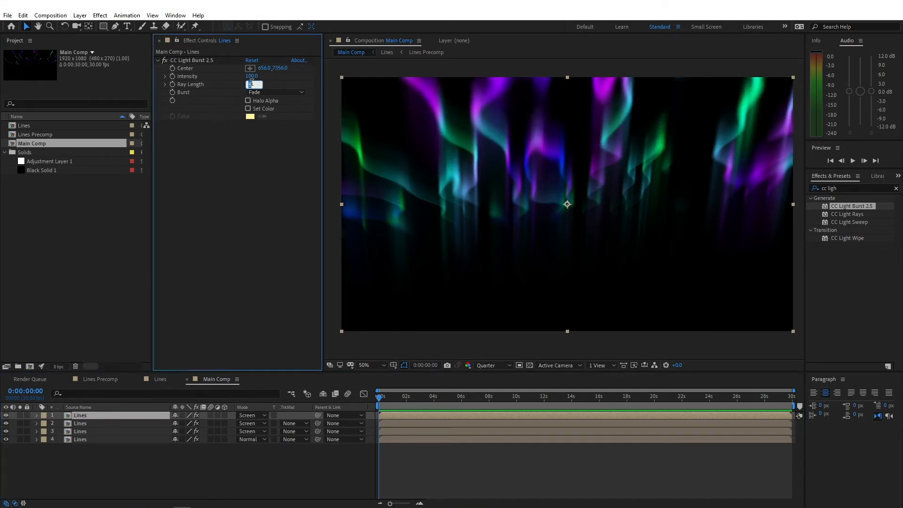
type("10")
key("Return")
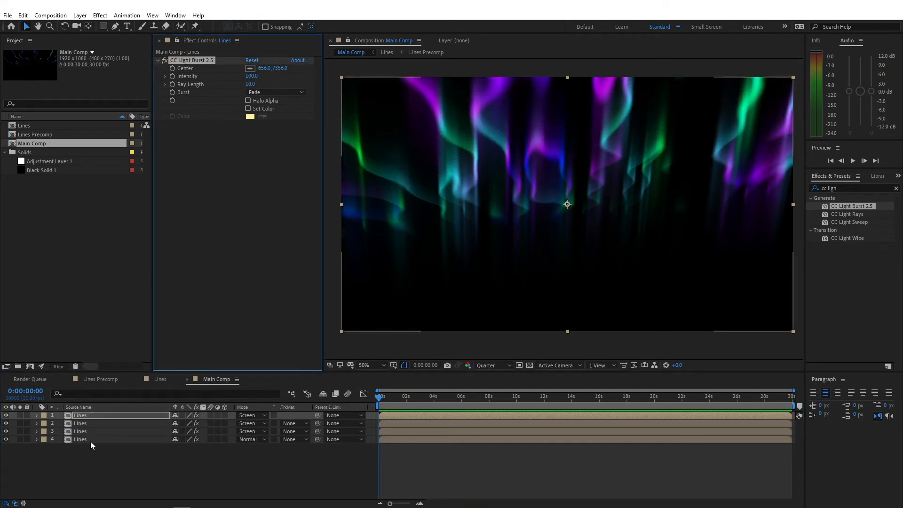
left_click(93, 417)
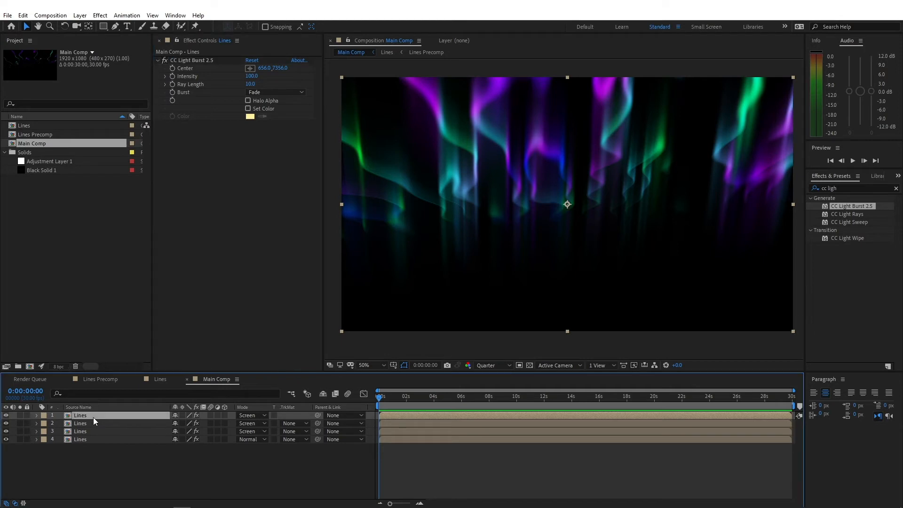
key("ctrl+d")
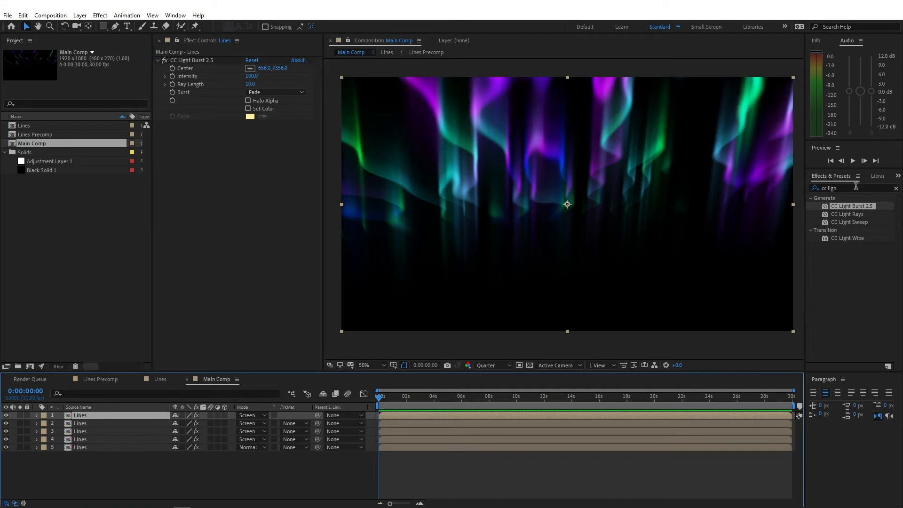
Step: Apply Gaussian Blur to the top Lines layer in Main Comp and set its blurriness to 15
left_click(896, 189)
type("gau")
double_click(860, 206)
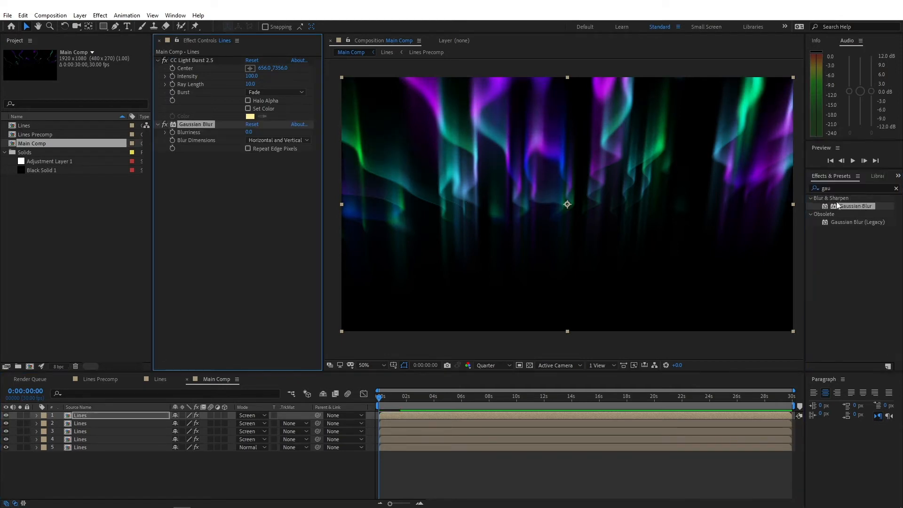
left_click_drag(248, 132, 277, 132)
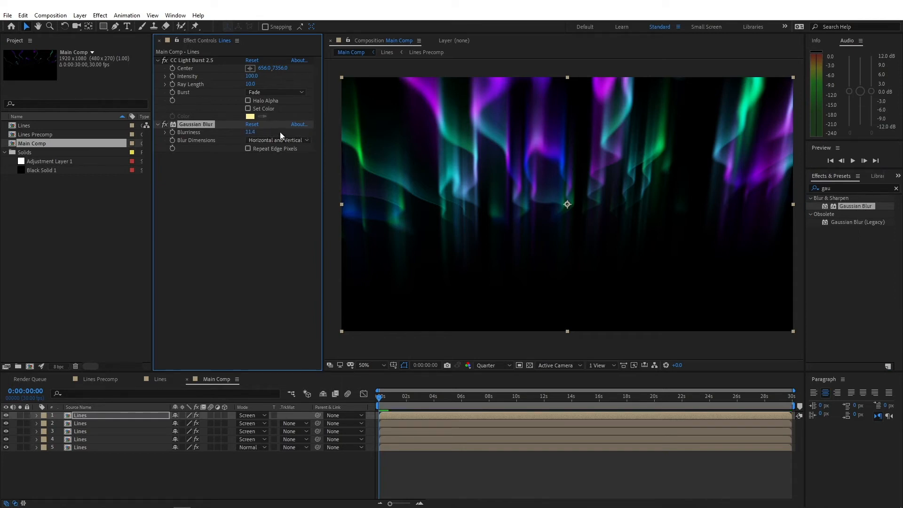
left_click_drag(251, 132, 286, 129)
left_click(250, 132)
type("15")
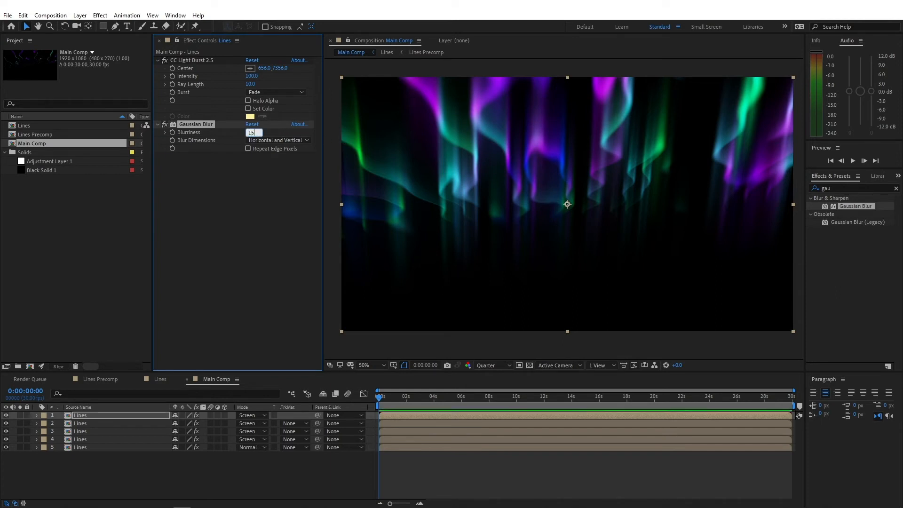
key("Return")
Step: Duplicate the blurred Lines layer and set the copy's Gaussian Blur blurriness to 100
left_click(96, 414)
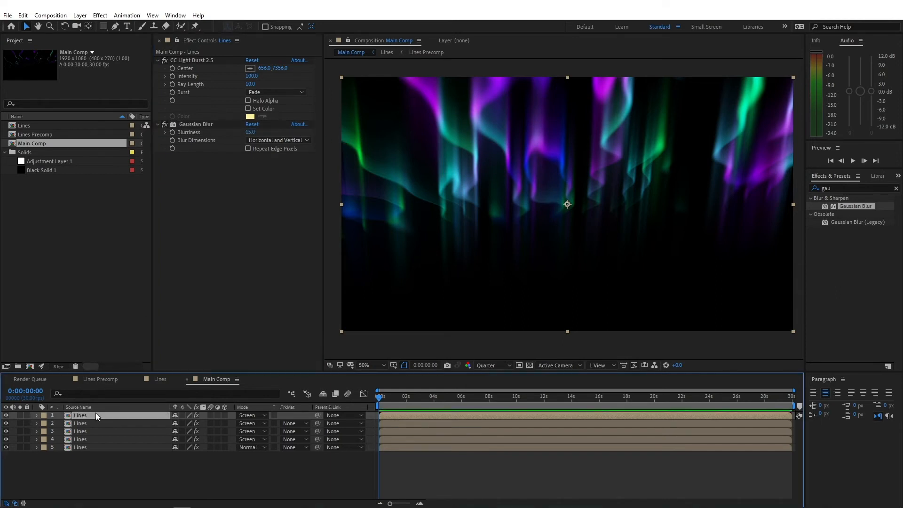
key("ctrl+d")
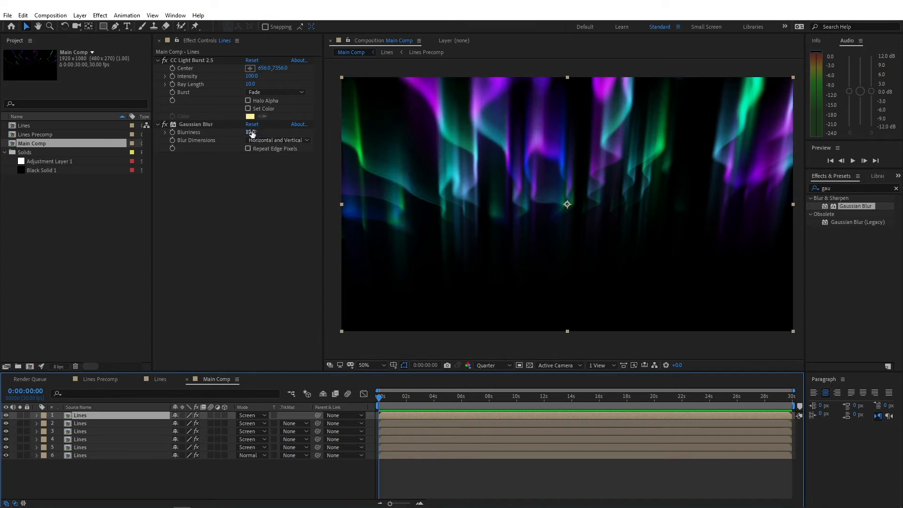
left_click(251, 132)
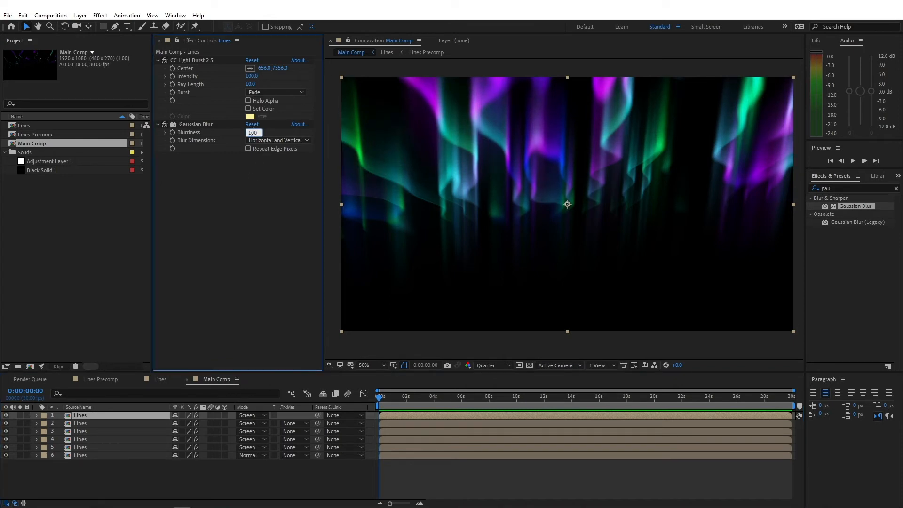
type("100")
key("Return")
Step: Duplicate the top Lines layer once more and set the copy's Gaussian Blur blurriness to 200
left_click(109, 414)
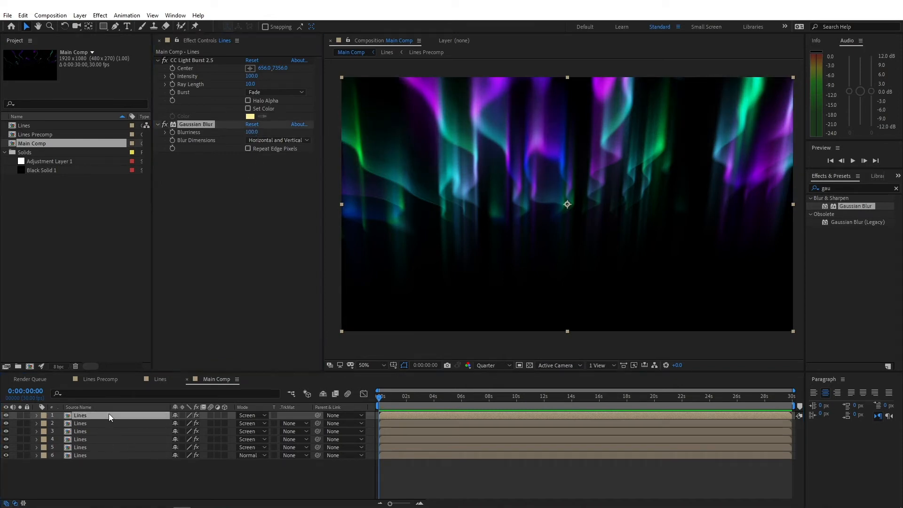
key("ctrl+d")
left_click(251, 132)
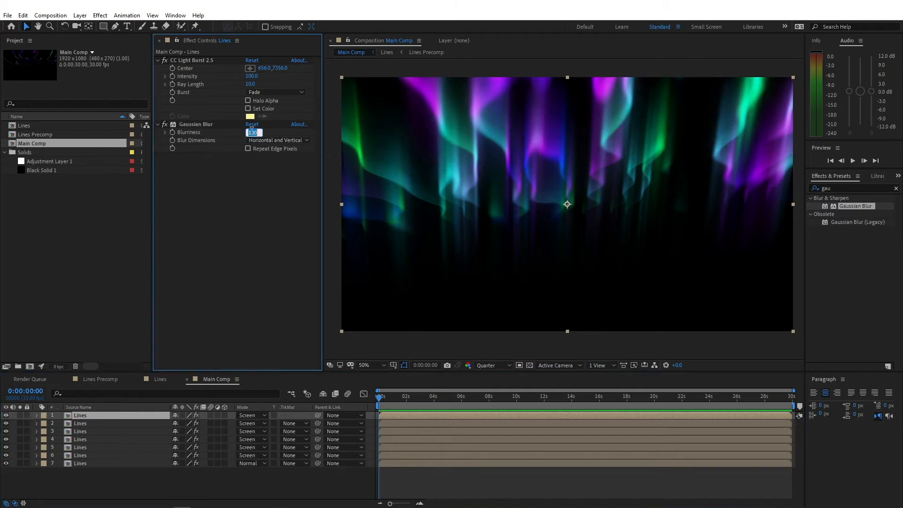
type("200")
key("Return")
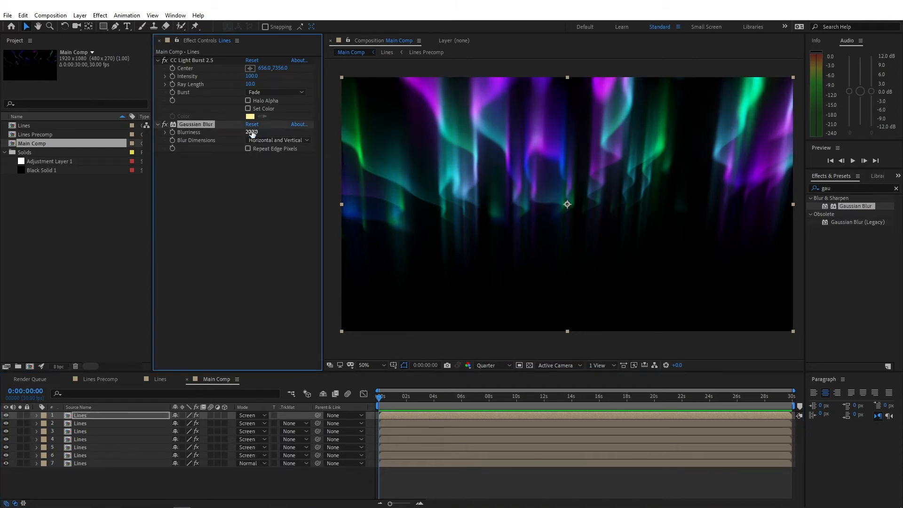
Step: In Lines Precomp, enable Fractal Noise Evolution keyframes at the start of the timeline on both Black Solid 1 layers
left_click(96, 379)
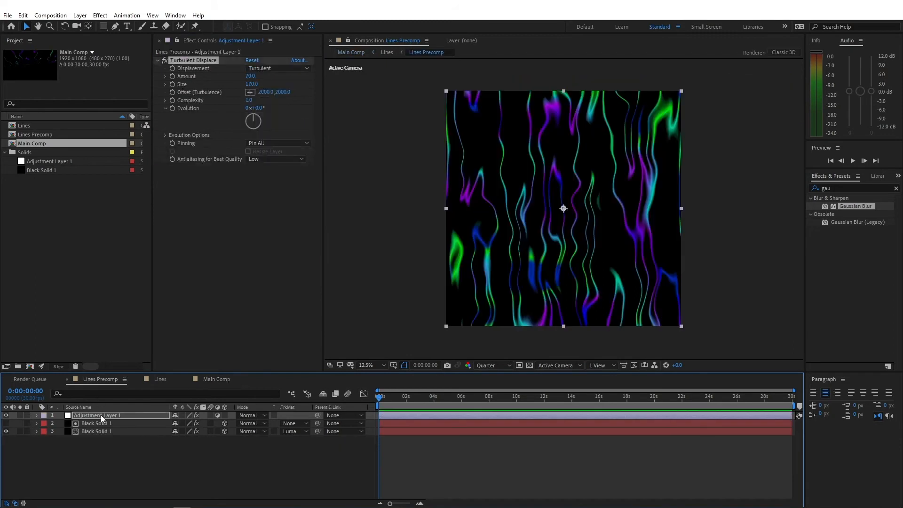
left_click(111, 424)
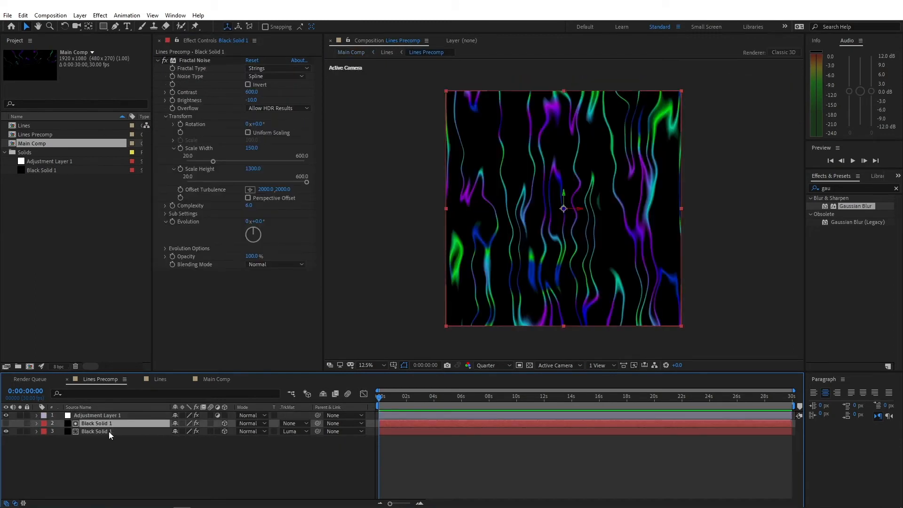
left_click(173, 222)
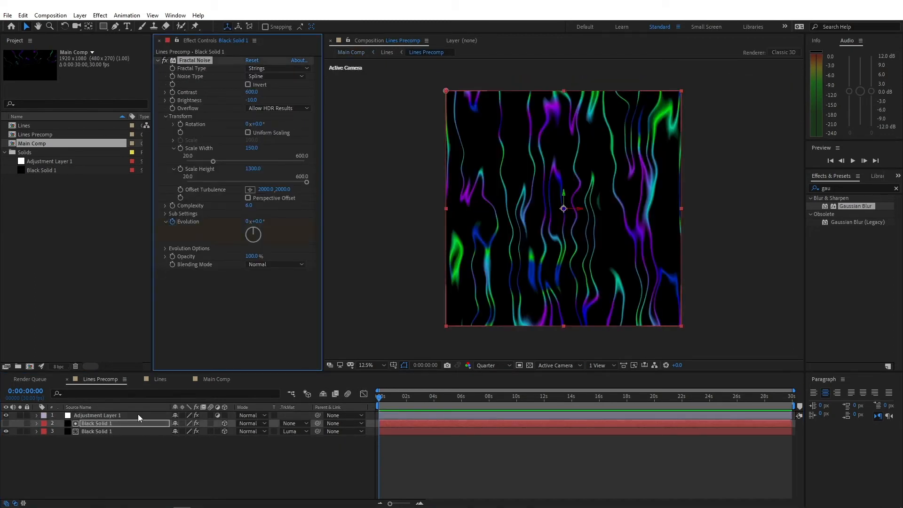
left_click(126, 431)
left_click(172, 210)
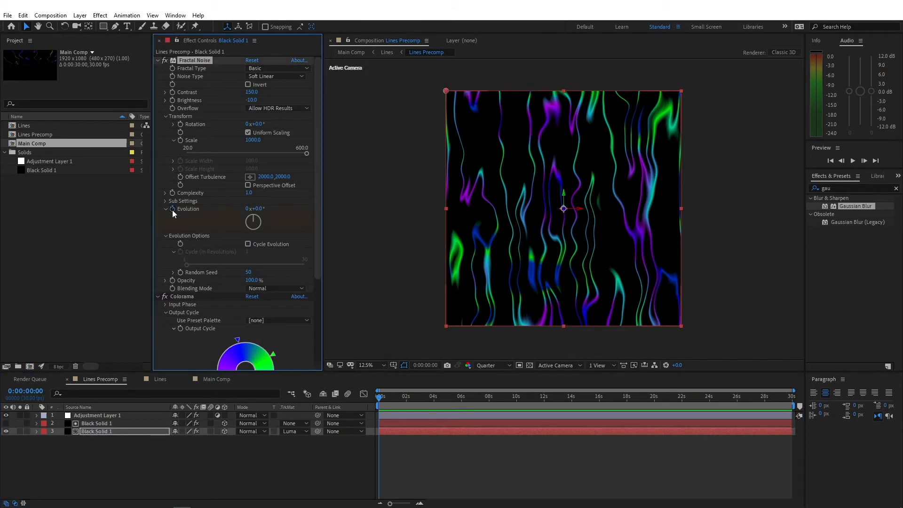
Step: At 0:00:29:29, set the lower Black Solid 1's Fractal Noise Evolution to 2 revolutions and open the upper solid's Evolution for editing
left_click(797, 400)
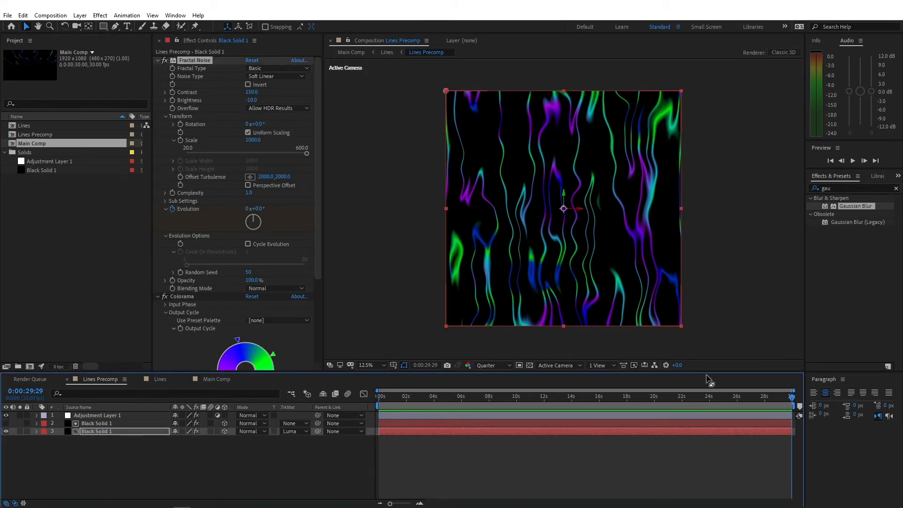
left_click(246, 209)
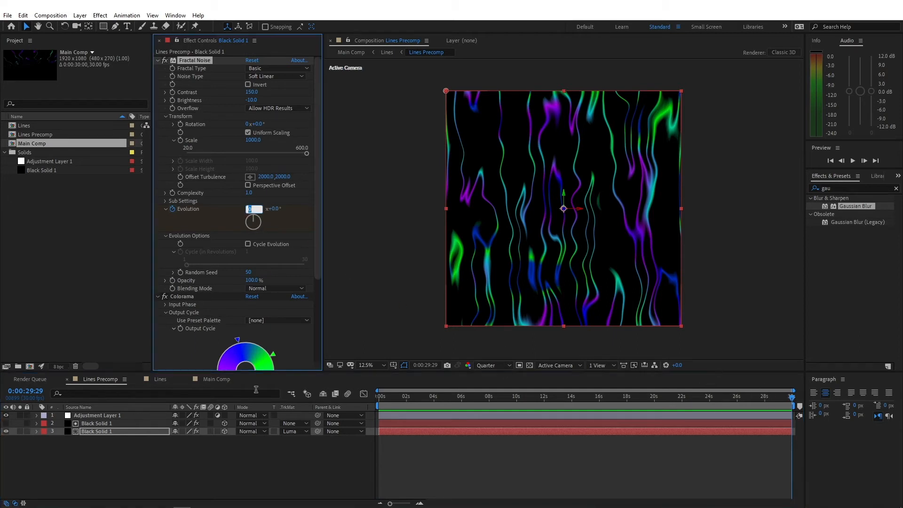
left_click(150, 423)
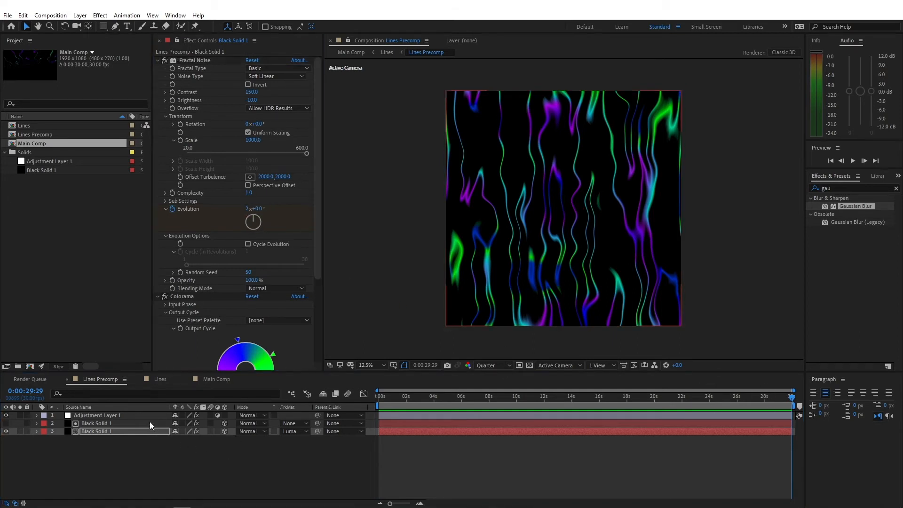
left_click(248, 221)
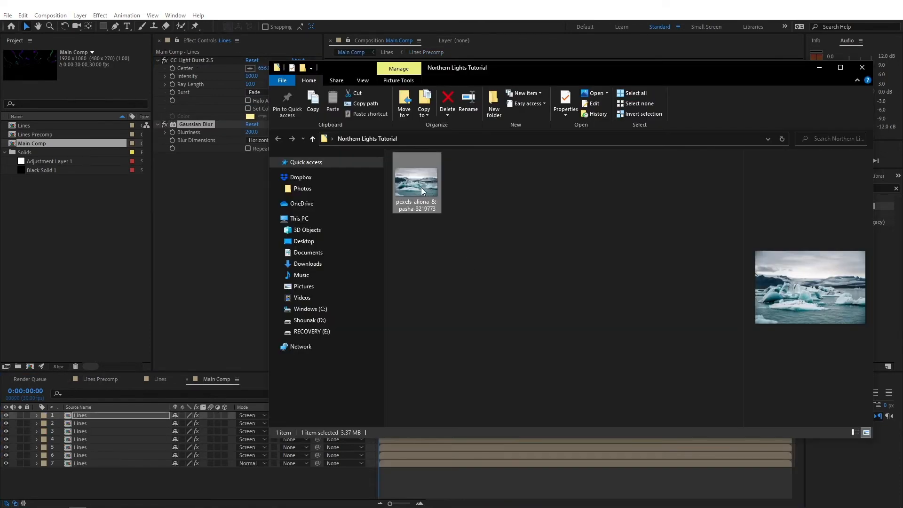
Step: Import the iceberg landscape photo from the Northern Lights Tutorial folder and place it beneath all Lines layers in Main Comp
left_click_drag(415, 186, 54, 246)
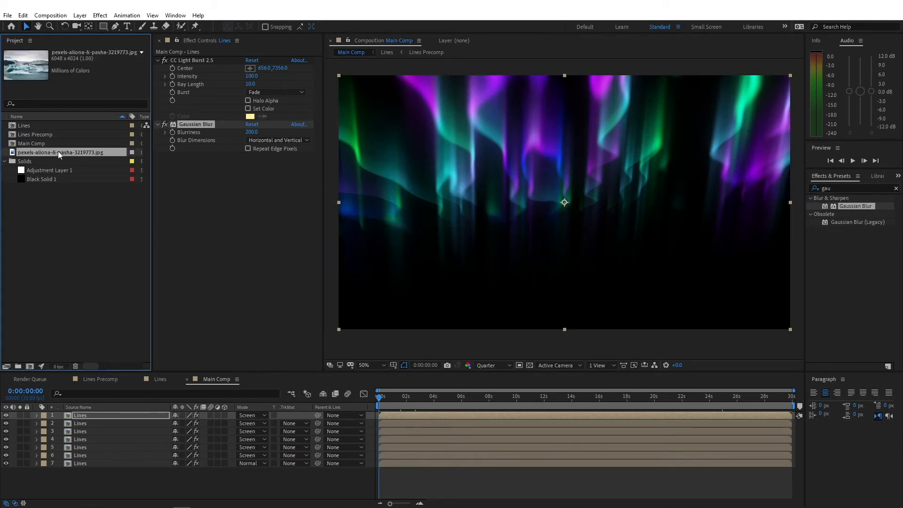
left_click_drag(58, 150, 446, 316)
Step: Scale the landscape photo layer to 61% and move it down so its horizon sits near the frame's lower edge
left_click_drag(580, 189, 583, 220)
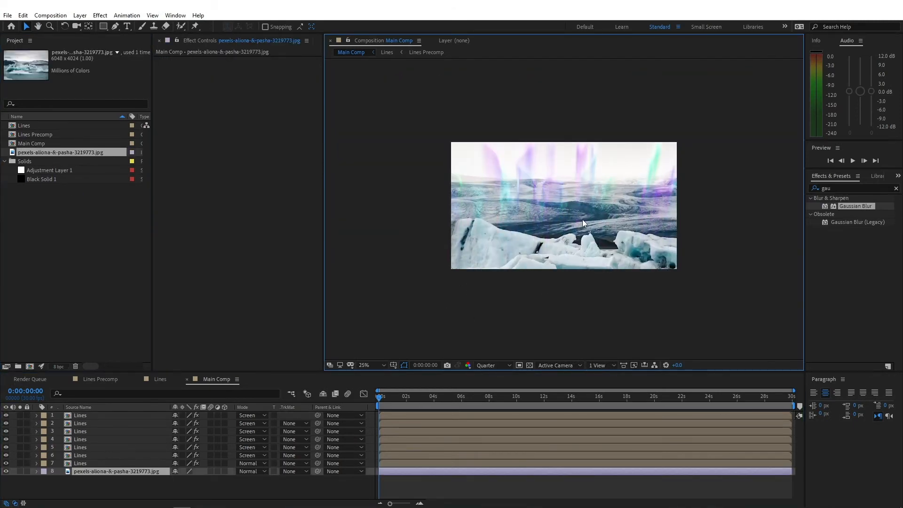
key("s")
left_click_drag(201, 479, 183, 479)
left_click_drag(612, 216, 623, 247)
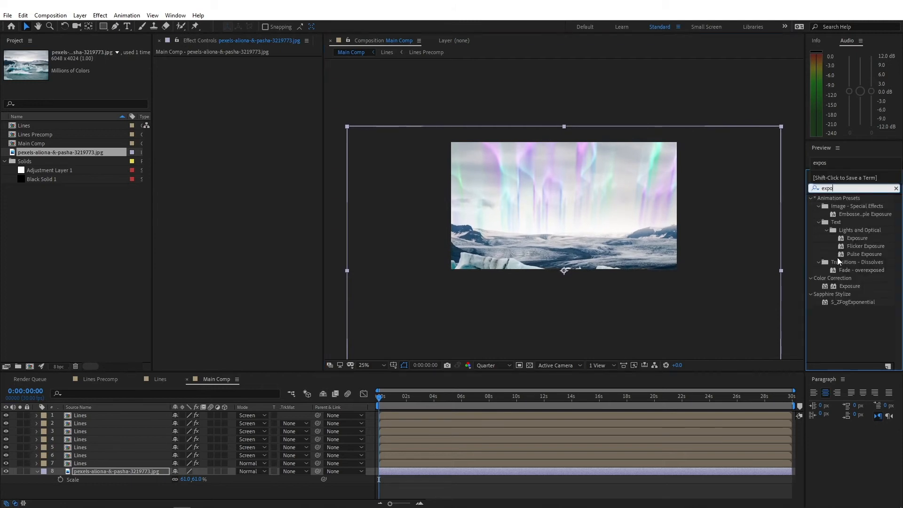
Step: Apply the Exposure effect to the landscape photo layer with exposure -2.50, offset -0.14 and gamma correction 0.63
double_click(851, 287)
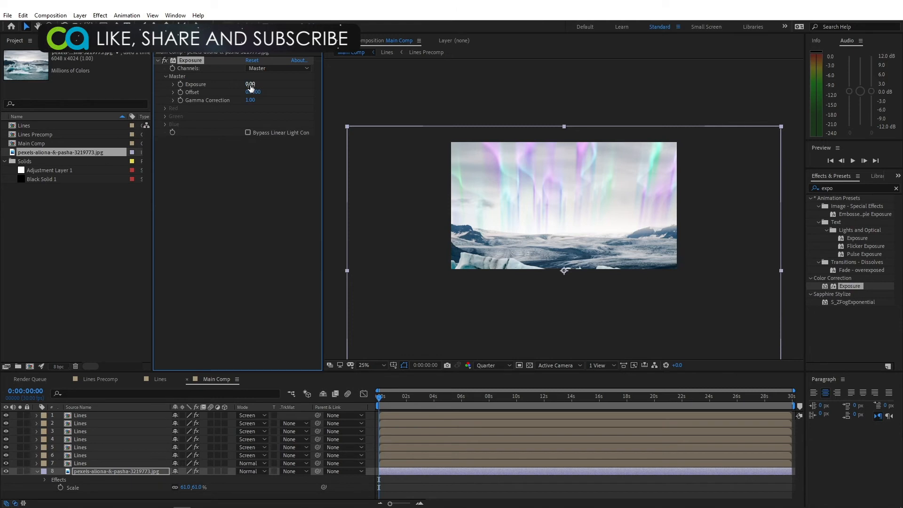
left_click(250, 84)
key("Return")
left_click(255, 92)
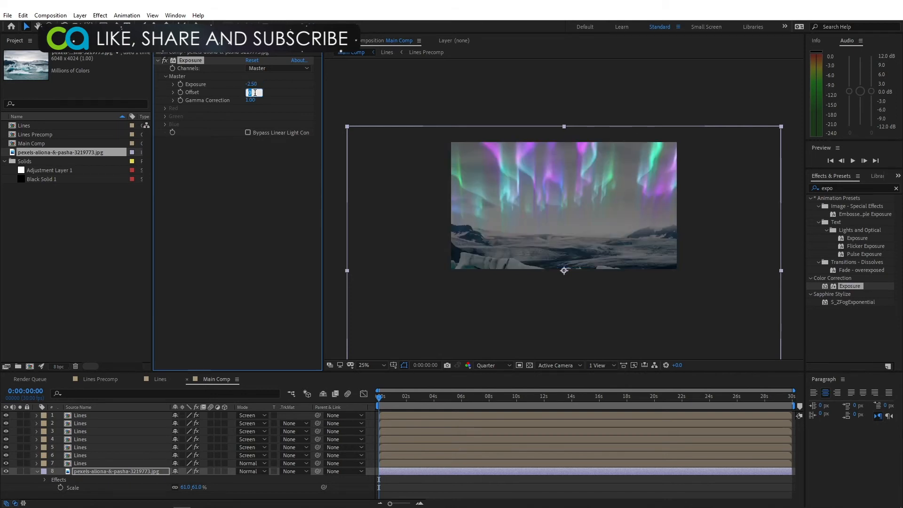
type("-0.14")
key("Return")
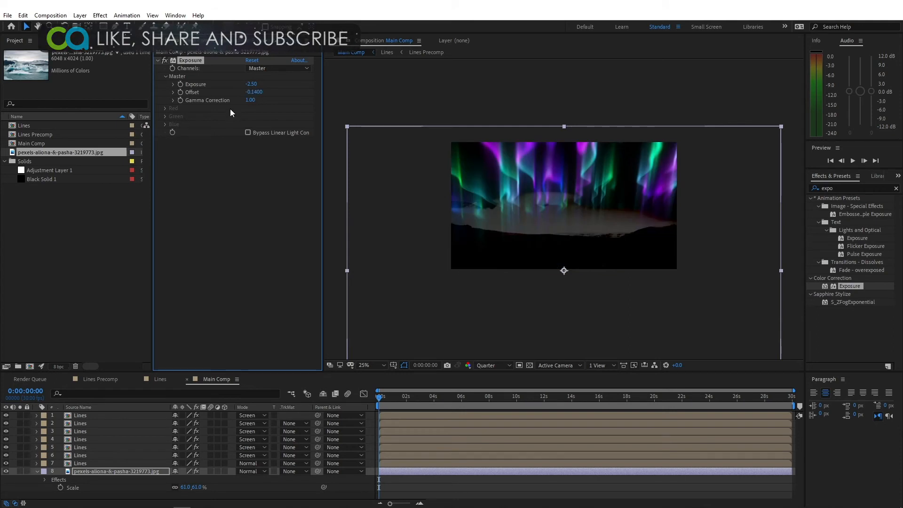
left_click(249, 101)
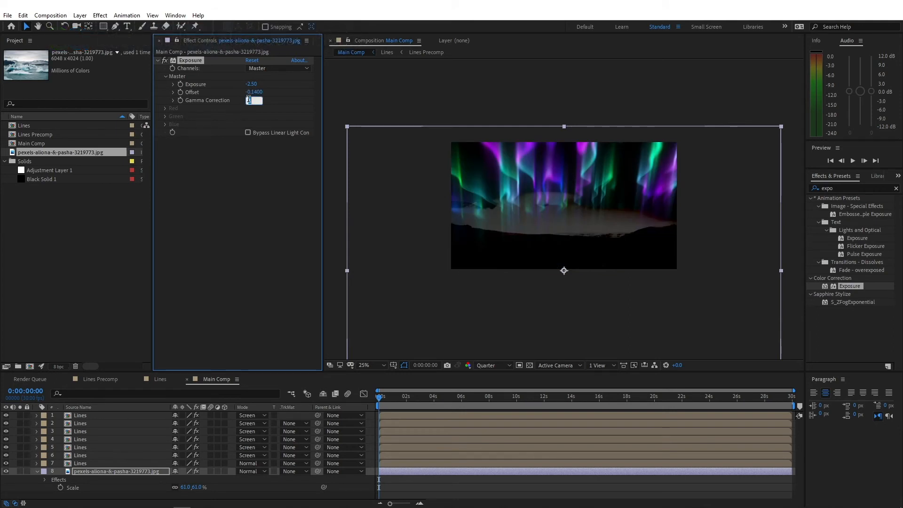
type("0.63")
key("Return")
Step: Open the Lines composition from Main Comp and move its Lines Precomp layer slightly down in the frame
scroll(556, 244, "up", 1)
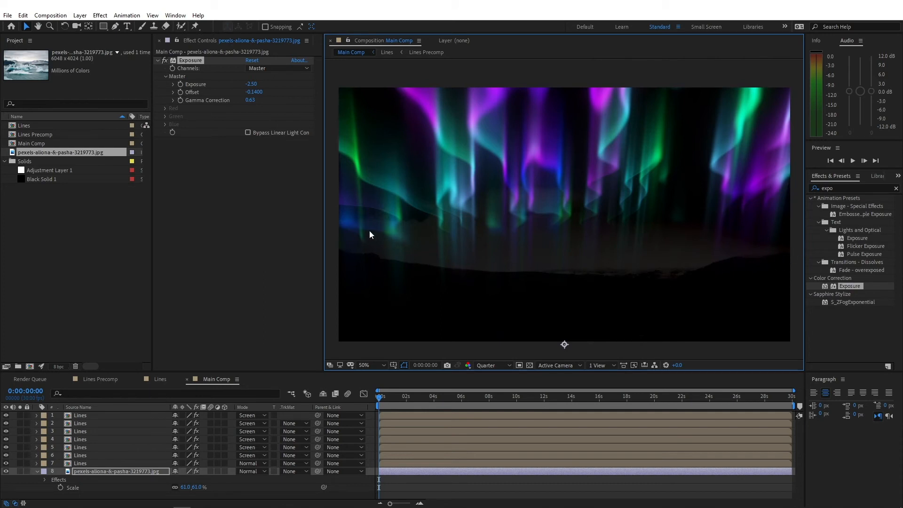
double_click(414, 229)
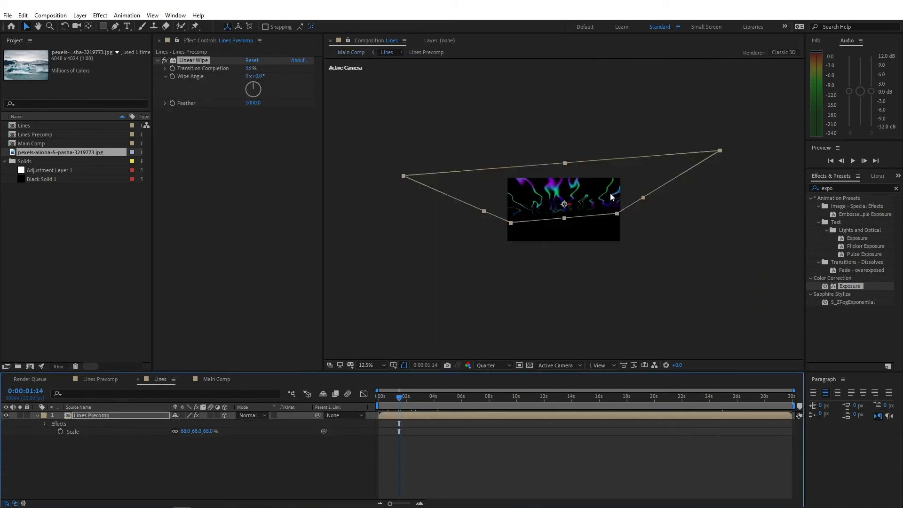
left_click_drag(607, 195, 605, 198)
Step: Set the Lines Precomp layer's X Rotation to 75° in the Lines composition
key("r")
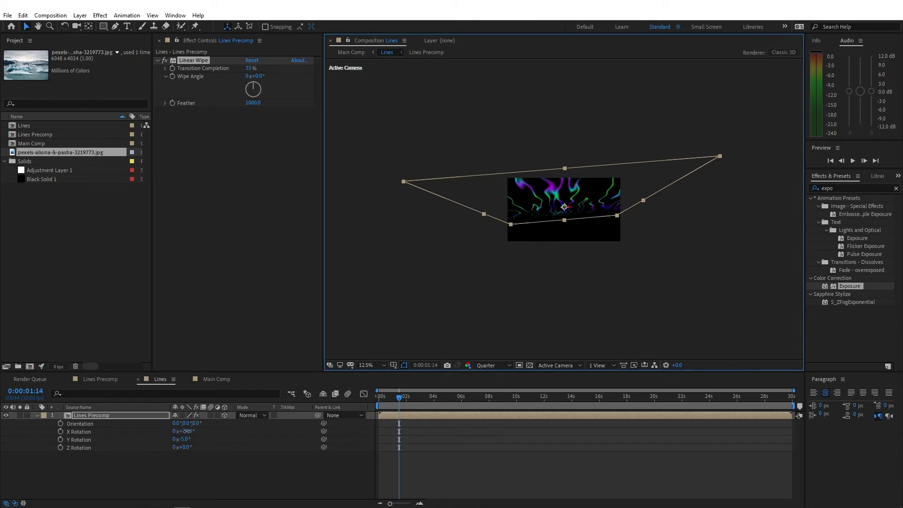
left_click_drag(187, 432, 186, 432)
left_click(186, 431)
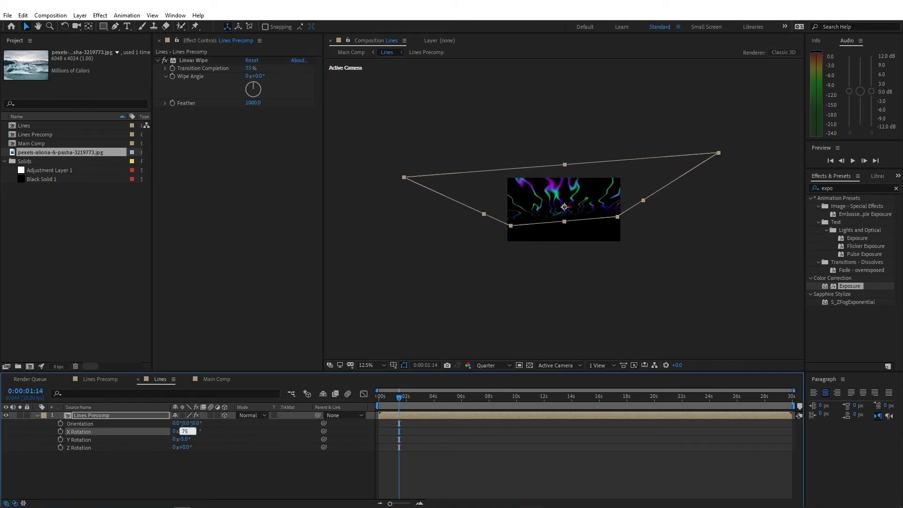
type("75")
key("Return")
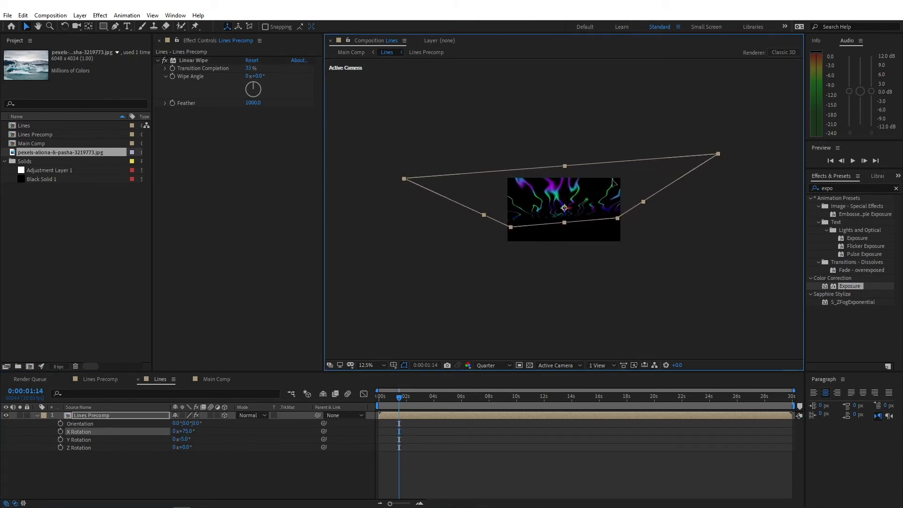
Step: Return to Main Comp and turn the landscape photo and all the Lines layers into 3D layers
left_click(217, 380)
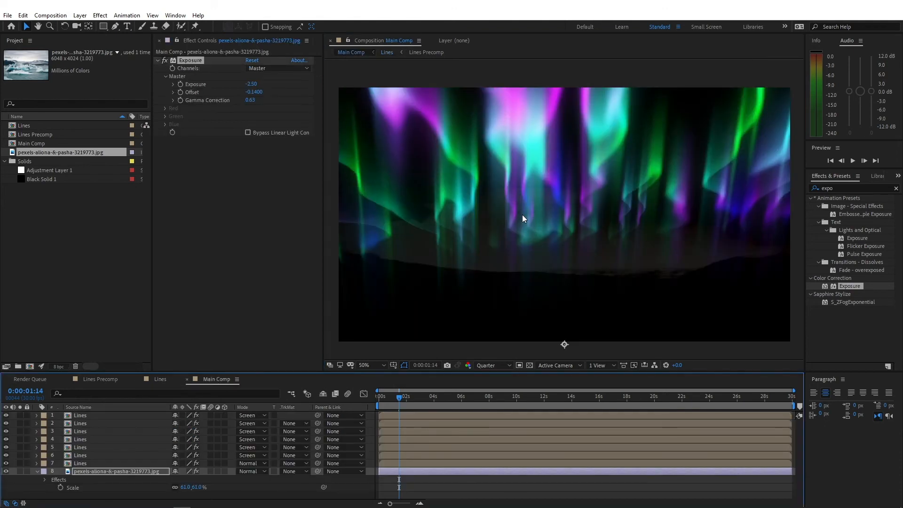
scroll(518, 261, "down", 2)
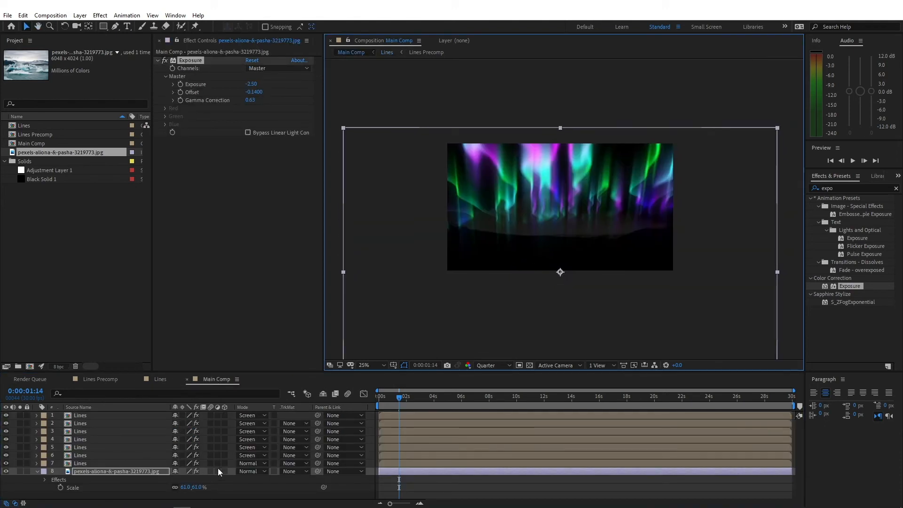
left_click_drag(225, 471, 184, 444)
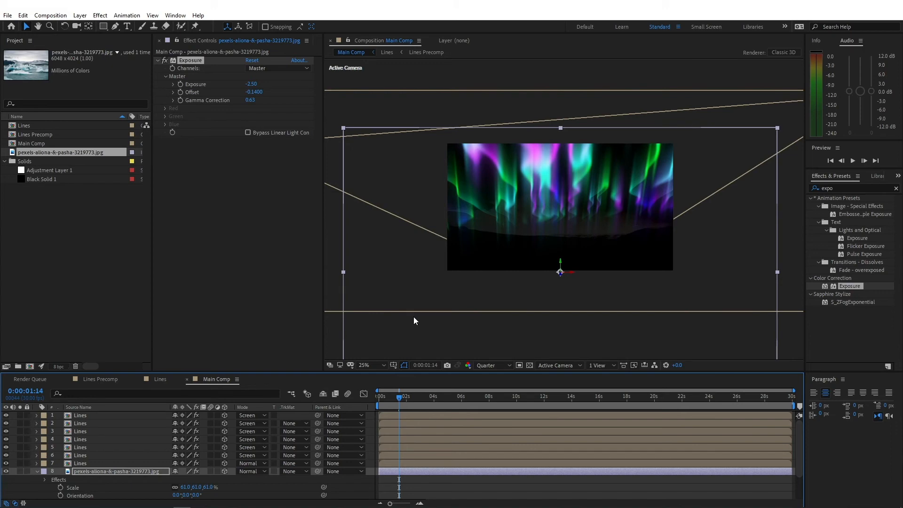
Step: Add a two-node camera with the 35mm preset to Main Comp
left_click(226, 141)
left_click(80, 16)
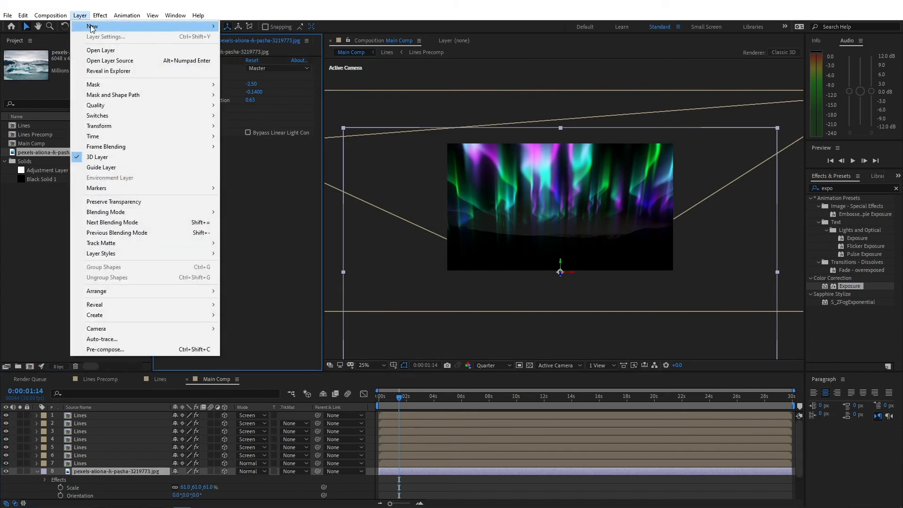
mouse_move(93, 28)
left_click(250, 57)
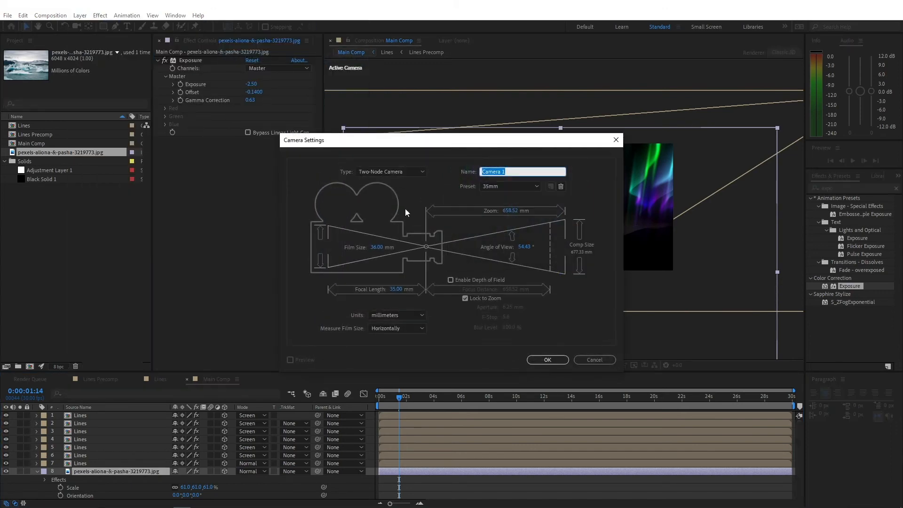
left_click(545, 359)
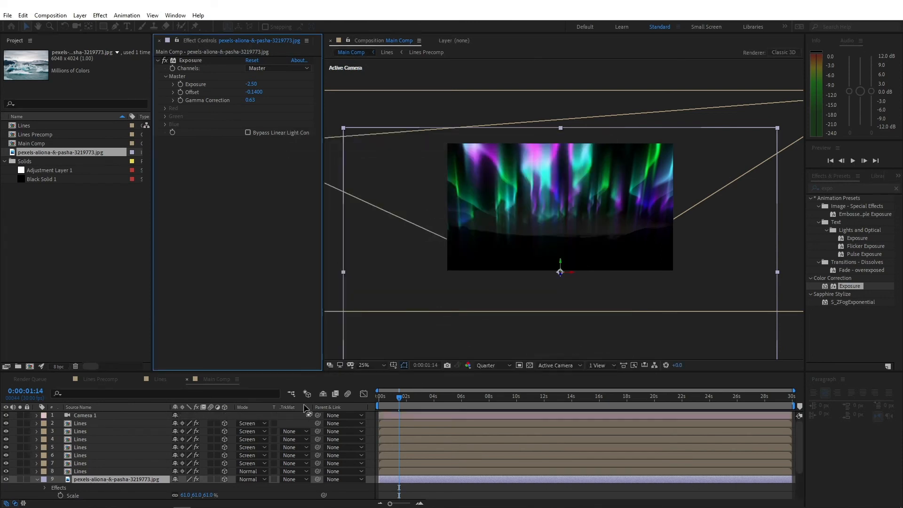
Step: Add a null object, make it a 3D layer and parent the camera to it
left_click_drag(97, 471, 100, 413)
left_click(99, 15)
mouse_move(94, 26)
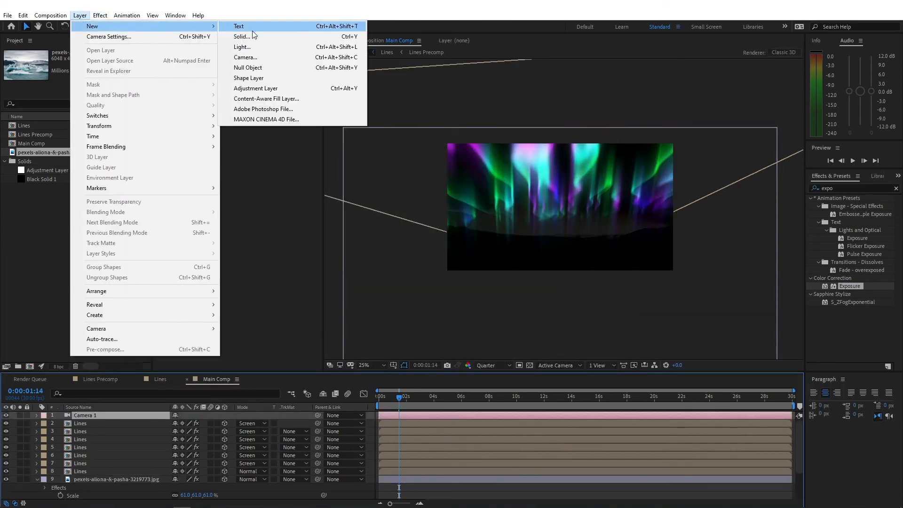
left_click(250, 67)
left_click(225, 415)
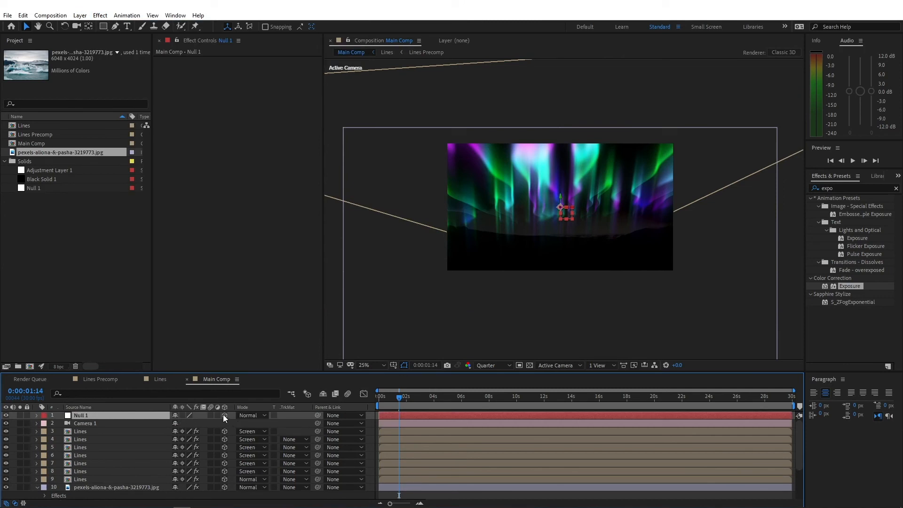
left_click_drag(317, 423, 318, 416)
Step: Keyframe the null's scale from 100% at the first frame to 85% at the last frame, and scrub through the animation
left_click_drag(403, 396, 369, 405)
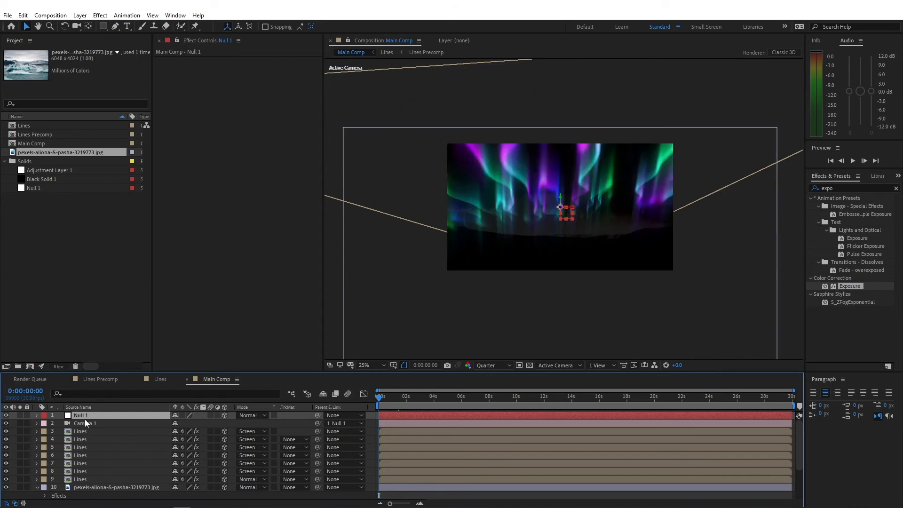
key("s")
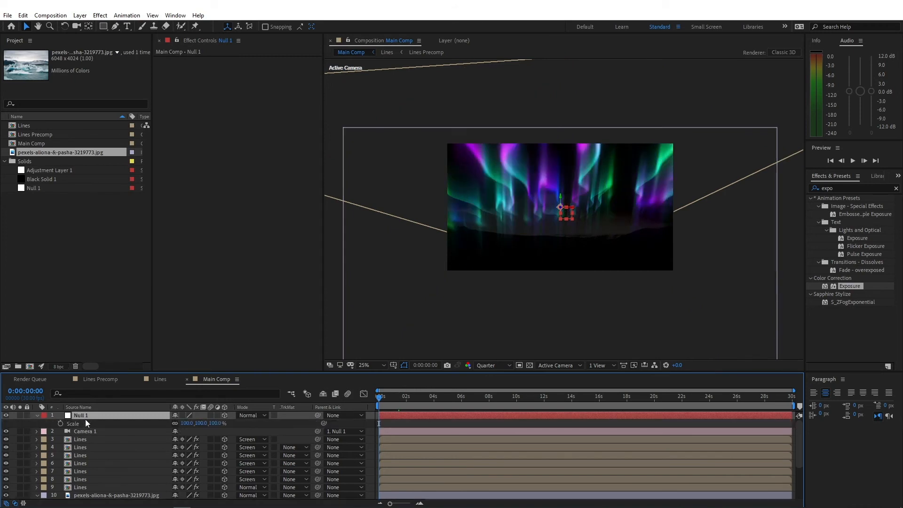
left_click(61, 424)
left_click(787, 396)
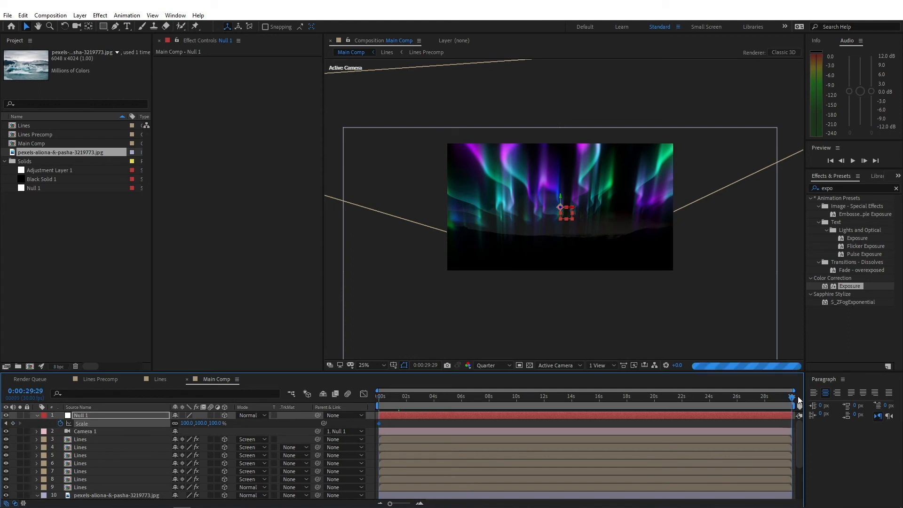
left_click(214, 422)
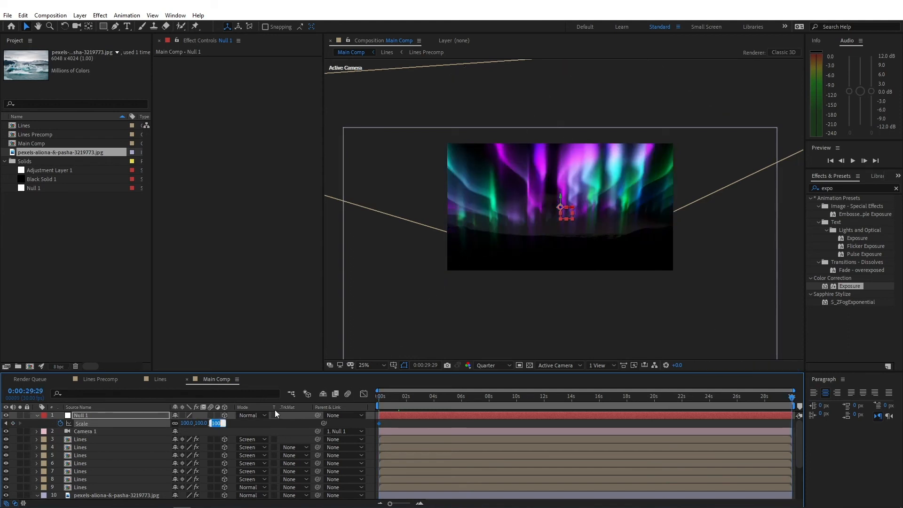
type("85")
key("Return")
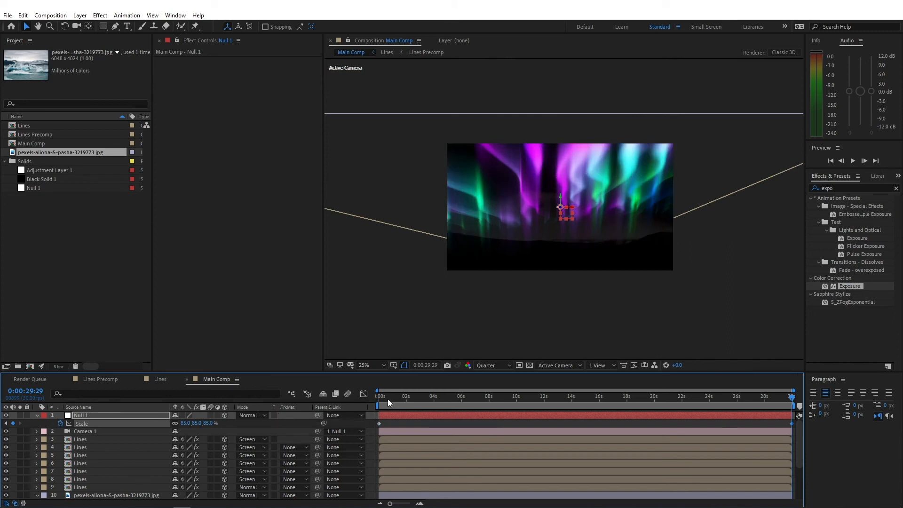
left_click(420, 396)
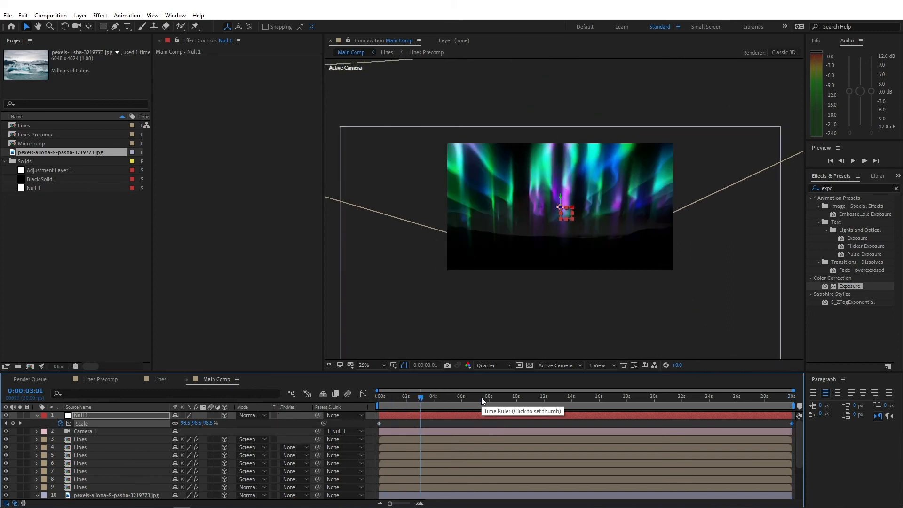
left_click_drag(482, 397, 550, 397)
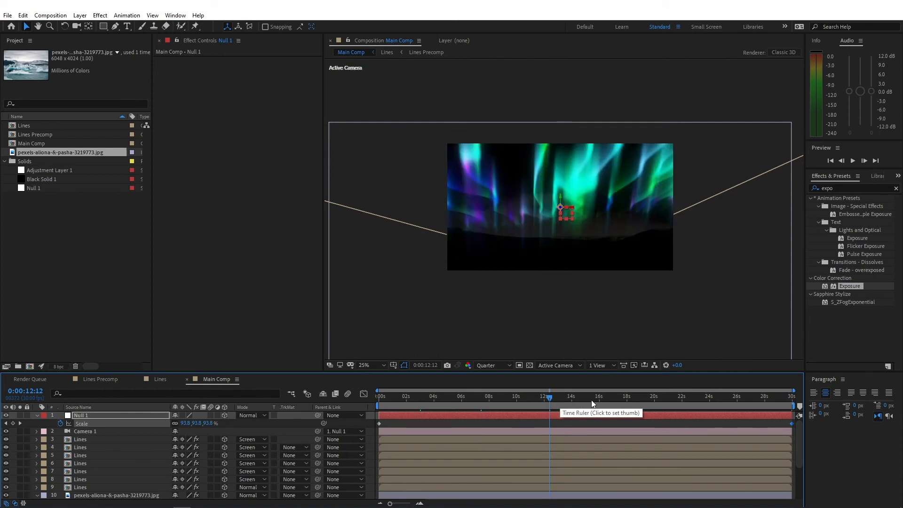
left_click(659, 396)
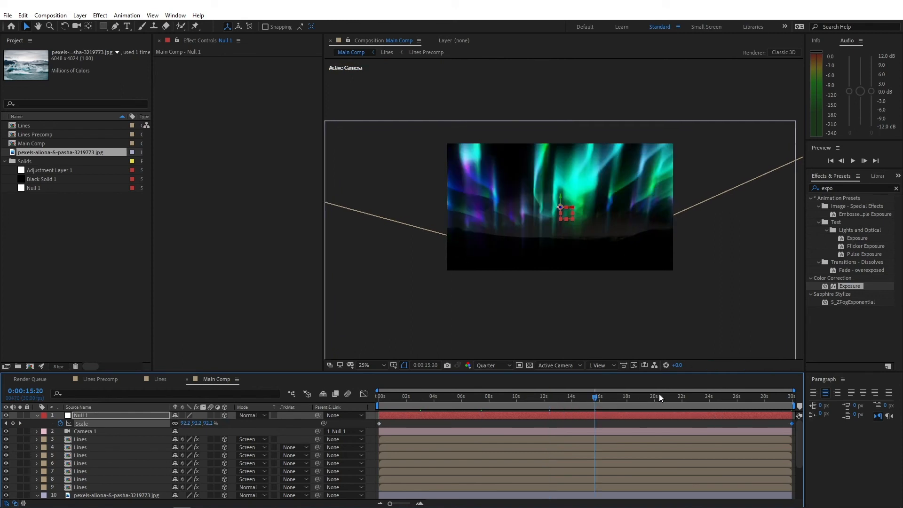
left_click(382, 397)
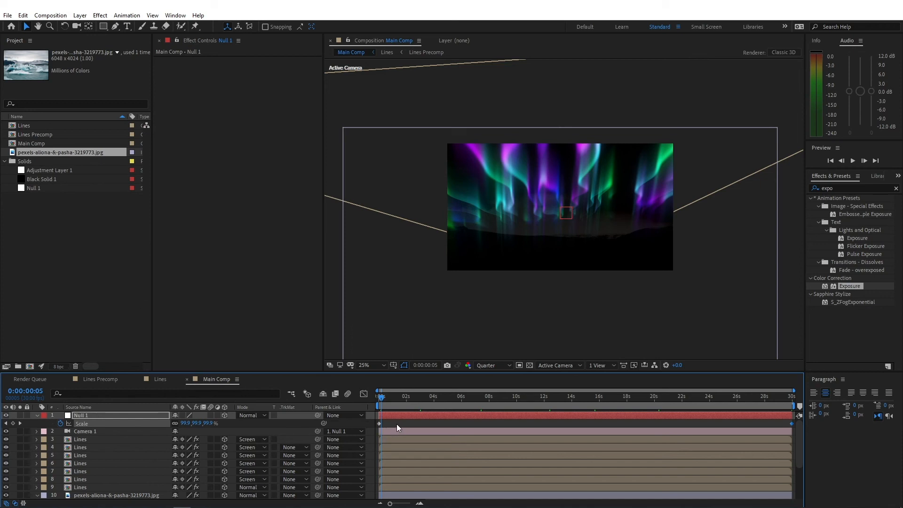
Step: Create a 1920 x 1080 black solid and mask it to a full-width horizontal band across the frame's middle
key("ctrl+y")
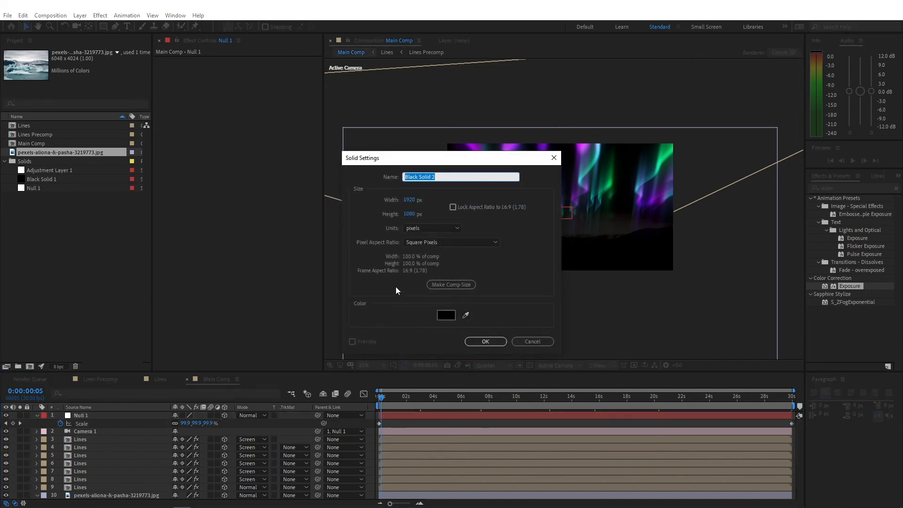
left_click(486, 340)
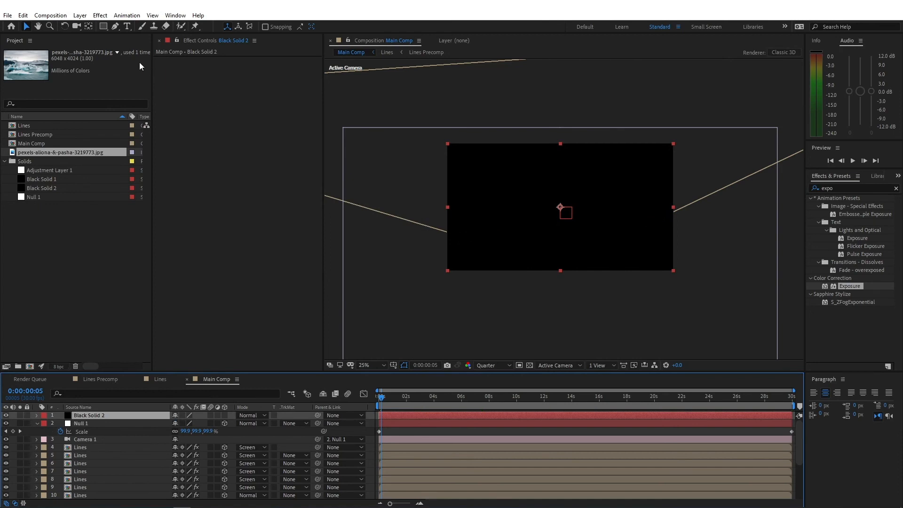
double_click(104, 28)
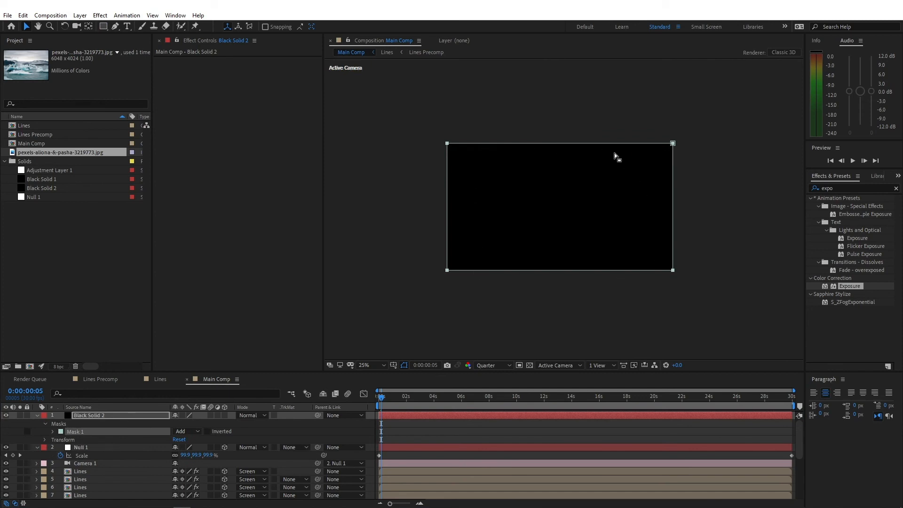
double_click(566, 144)
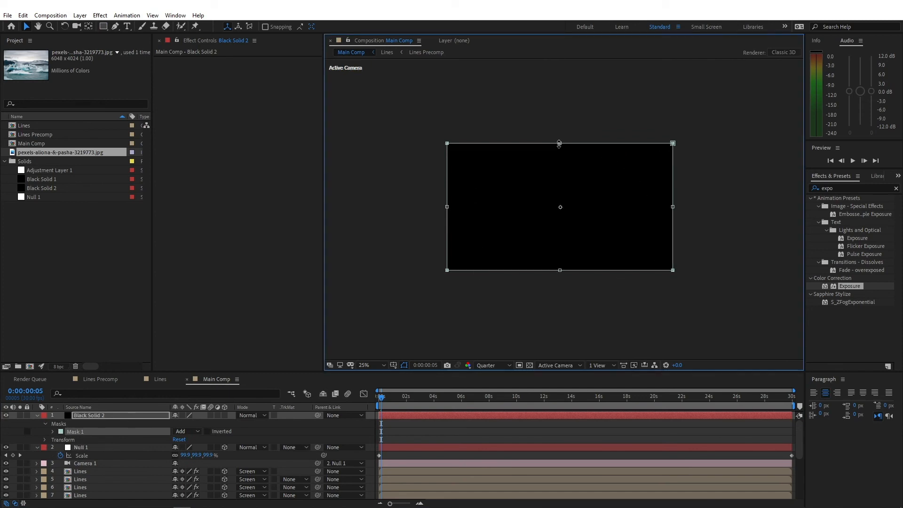
left_click_drag(559, 144, 560, 186)
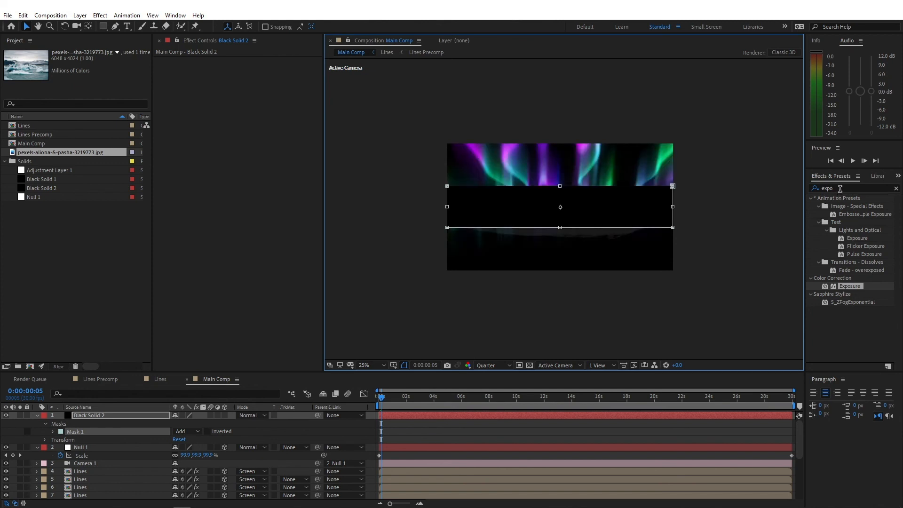
Step: Apply the Fill effect to the masked solid and set its color to a bright turquoise
left_click(840, 188)
type("fill")
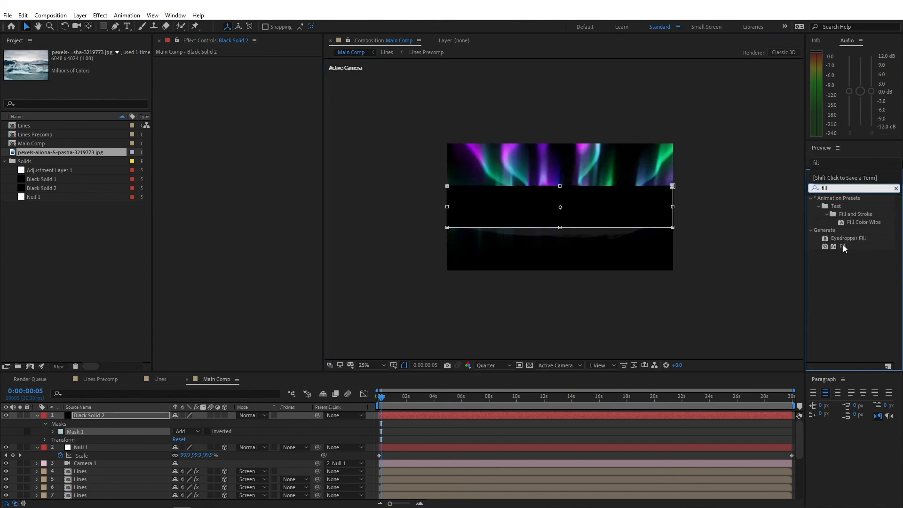
double_click(843, 246)
left_click(250, 84)
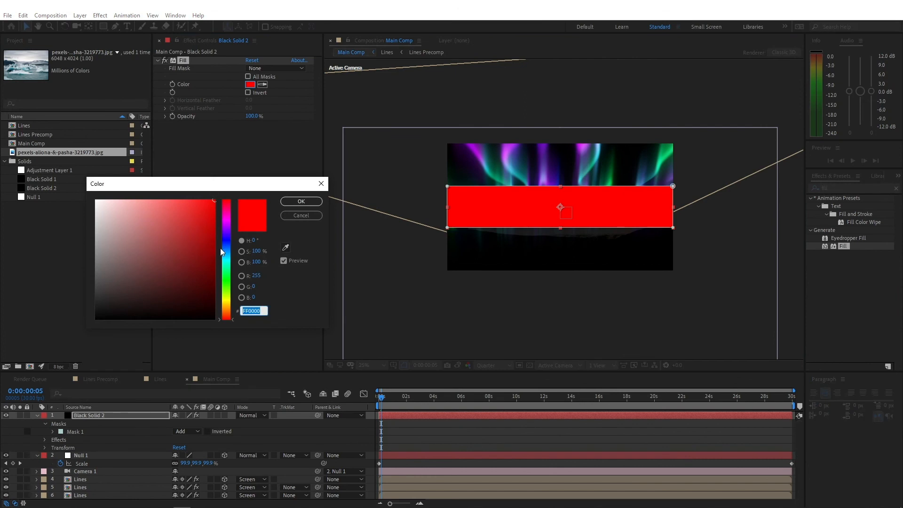
left_click_drag(221, 251, 227, 261)
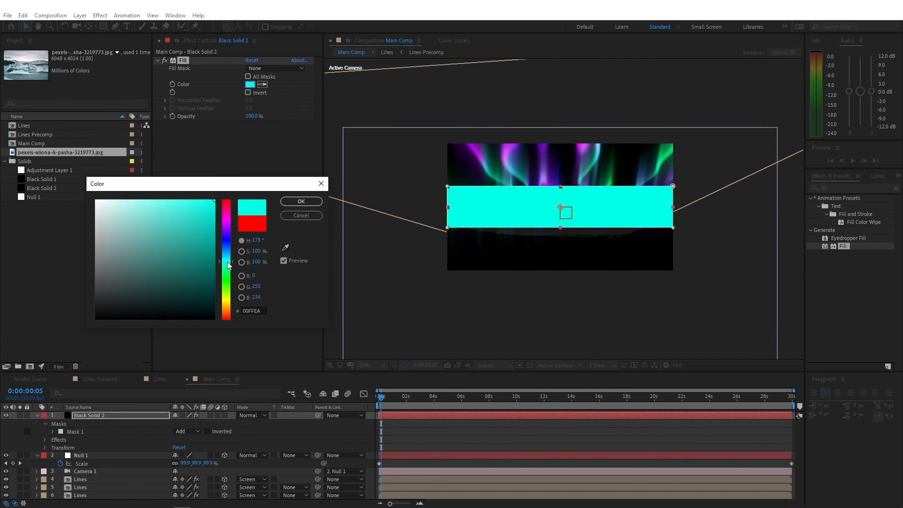
left_click(301, 201)
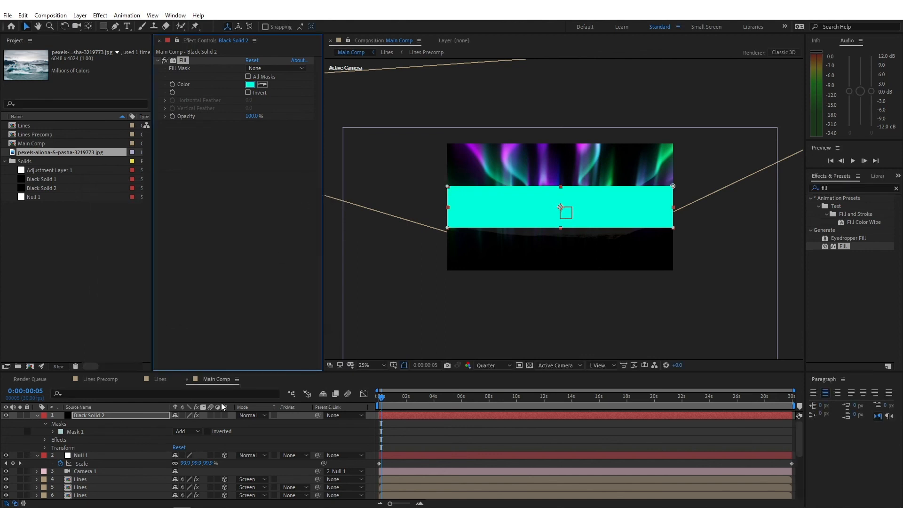
Step: Unlink the solid's mask feather dimensions and set only the vertical feather to 500 pixels
key("m")
key("m")
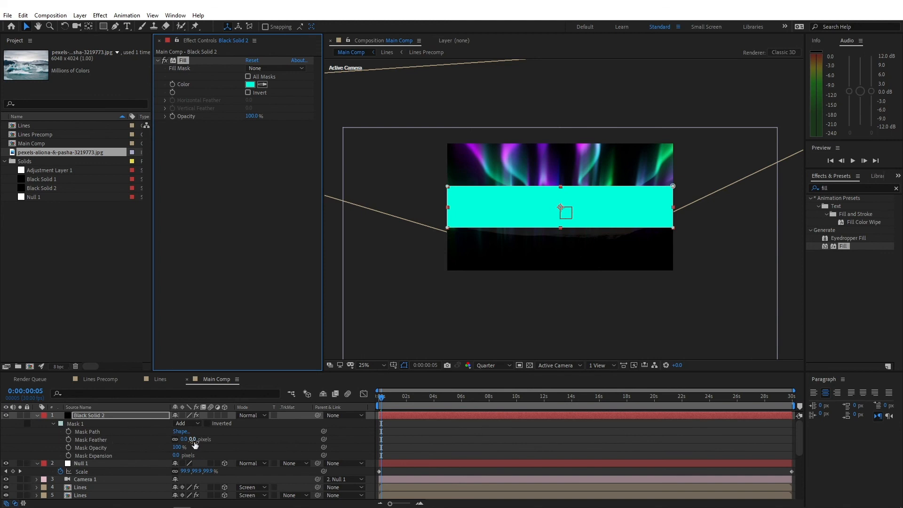
left_click(175, 440)
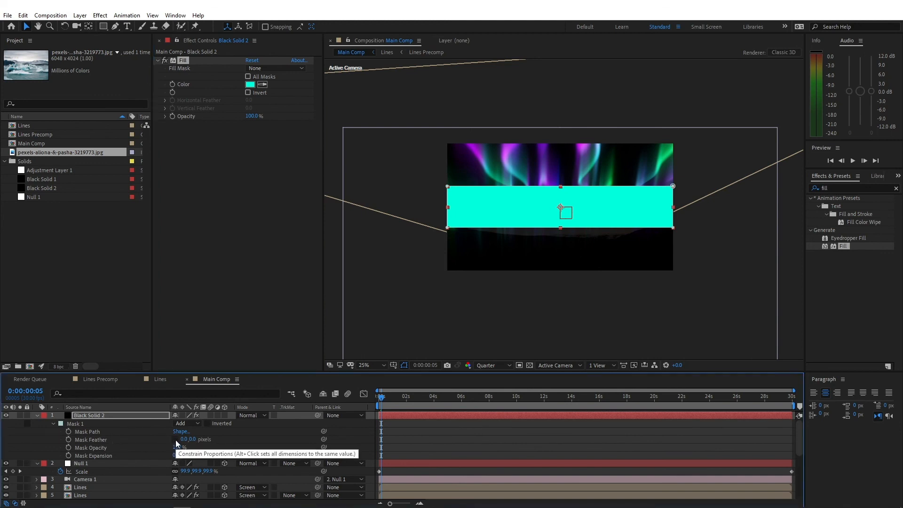
left_click_drag(193, 440, 393, 435)
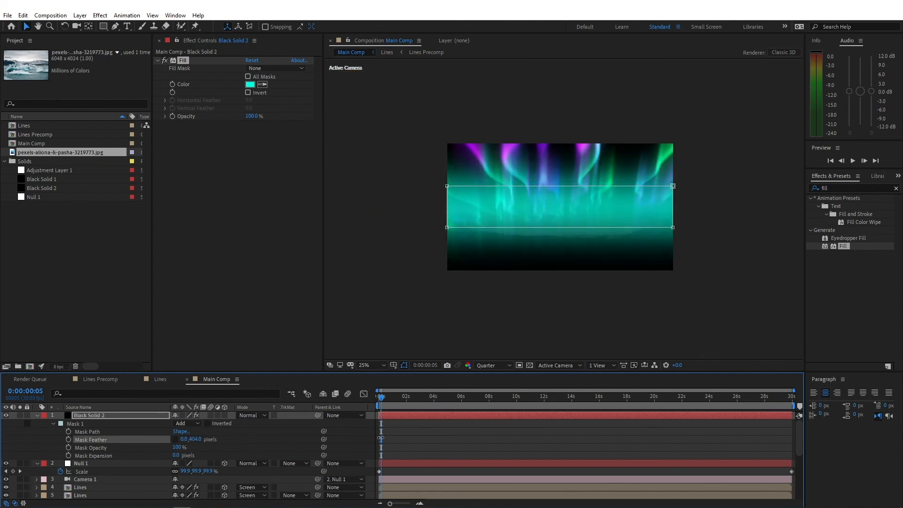
left_click(193, 440)
type("5")
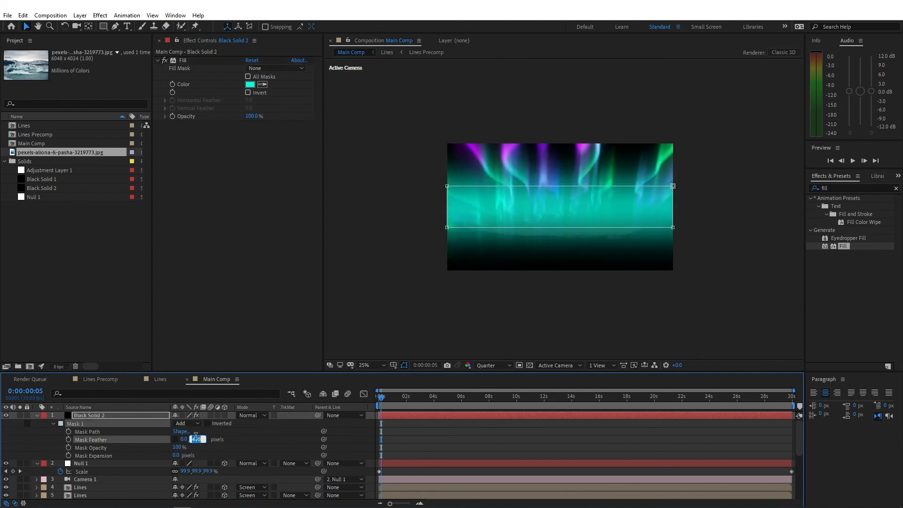
type("00")
key("Return")
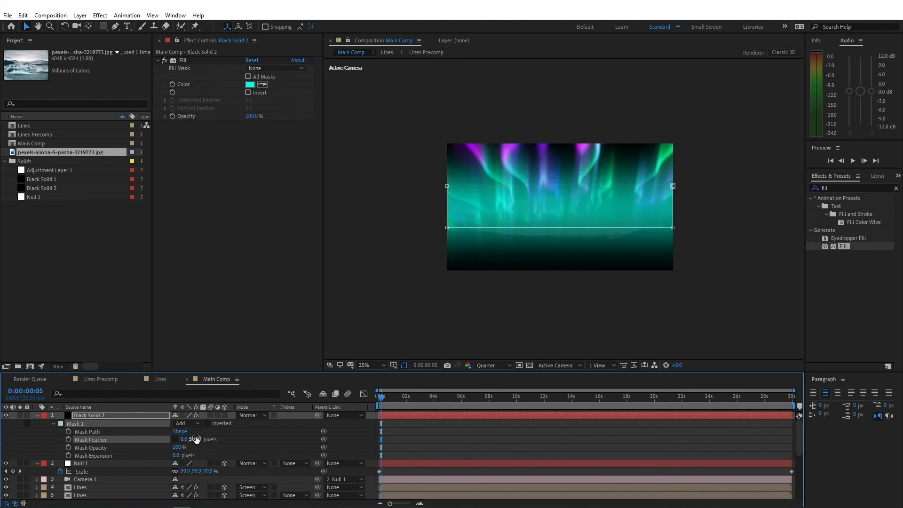
Step: Lower the turquoise solid's opacity to 20%, set its blending mode to Add, and check the result from the first frame
left_click(139, 415)
key("t")
left_click_drag(179, 426, 148, 425)
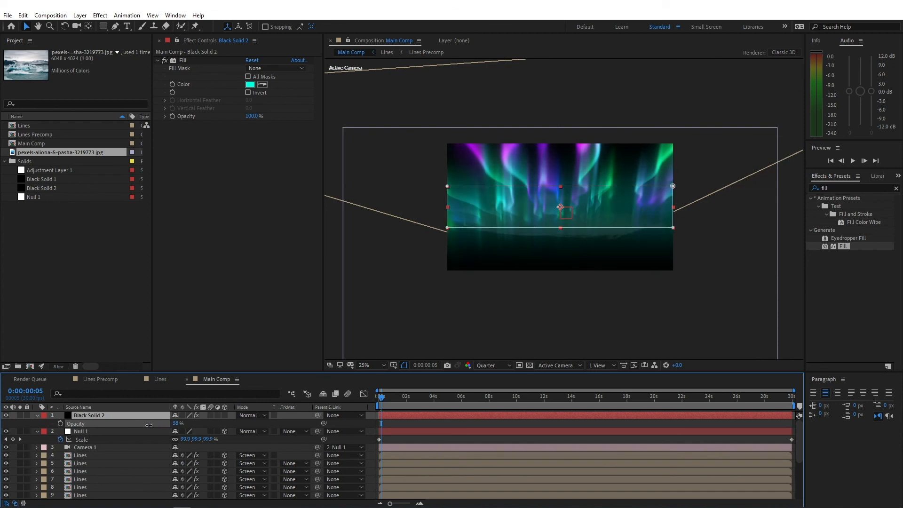
left_click(255, 416)
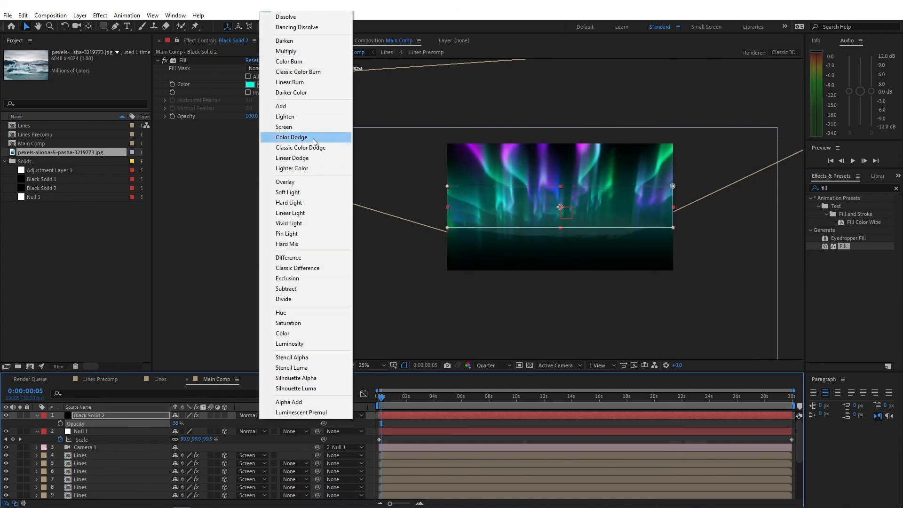
left_click(306, 110)
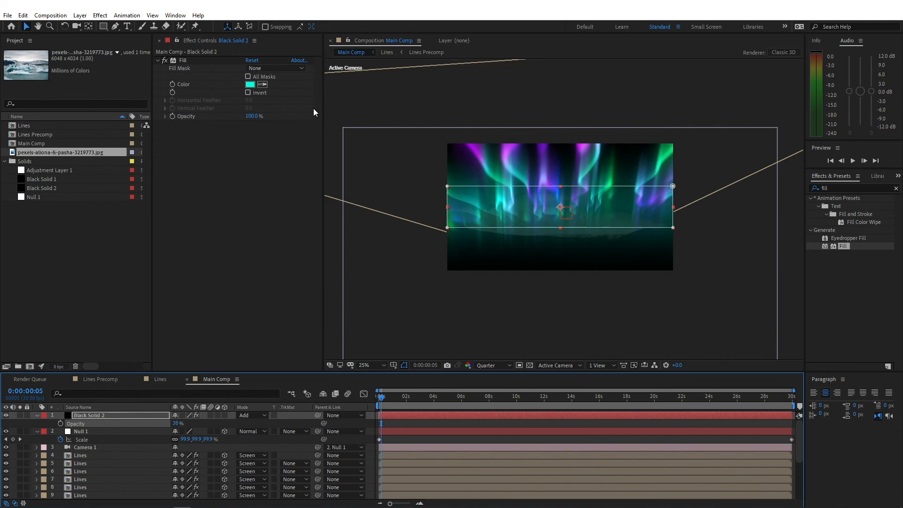
left_click(455, 309)
key("Home")
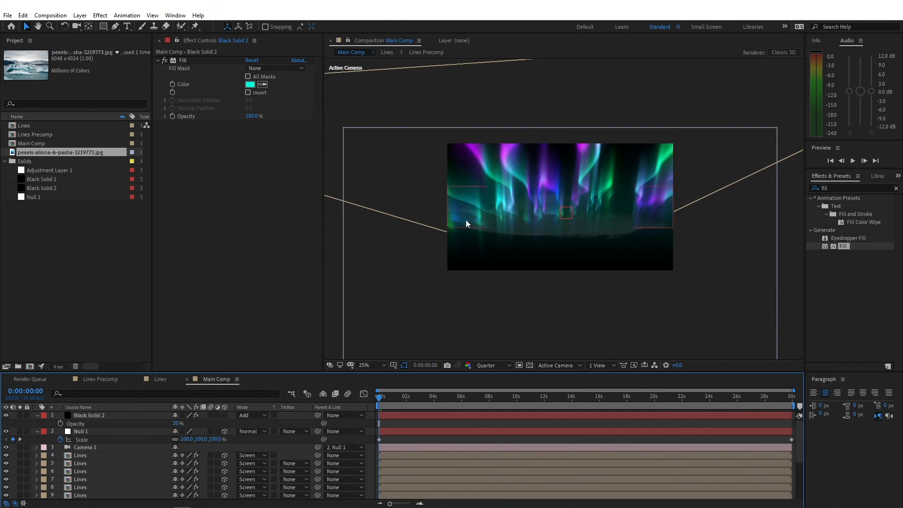
left_click(398, 396)
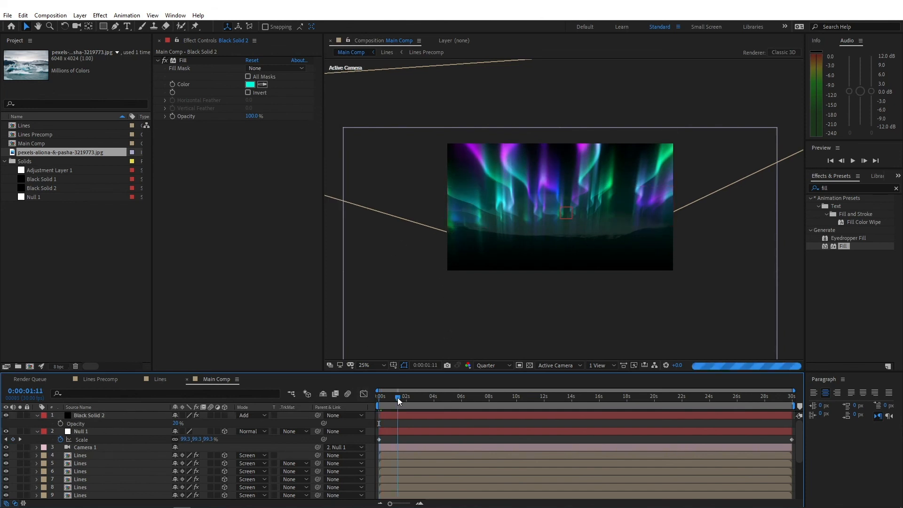